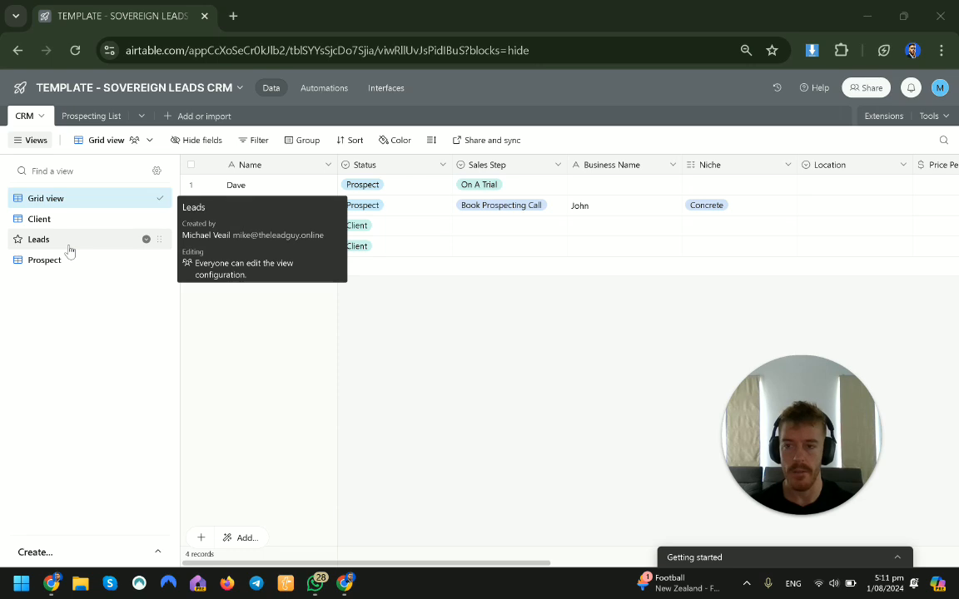
Step: Look through the Prospecting List table and return to the CRM table
{"action": "mouse_move", "coordinate": [103, 264]}
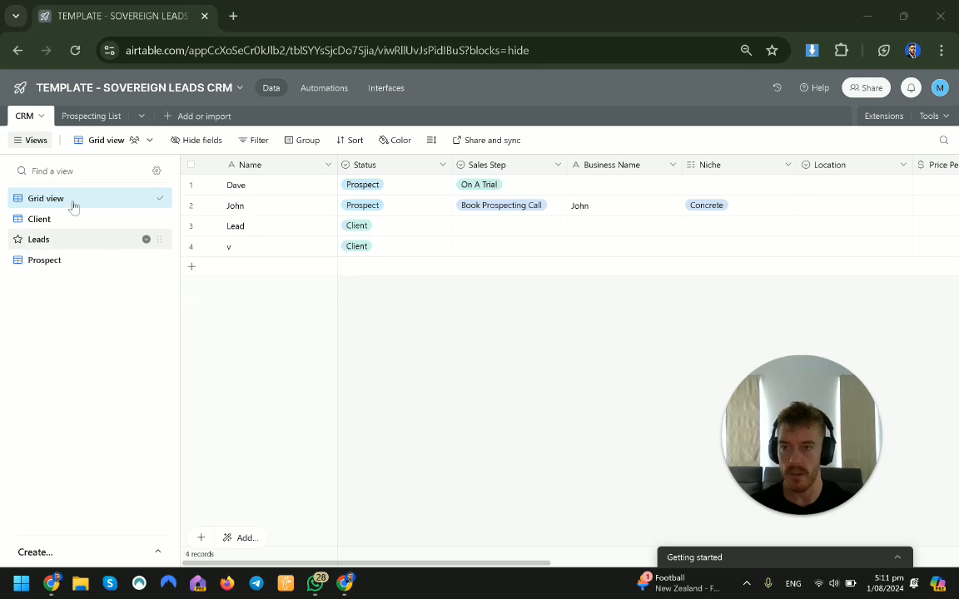
{"action": "left_click", "coordinate": [79, 115]}
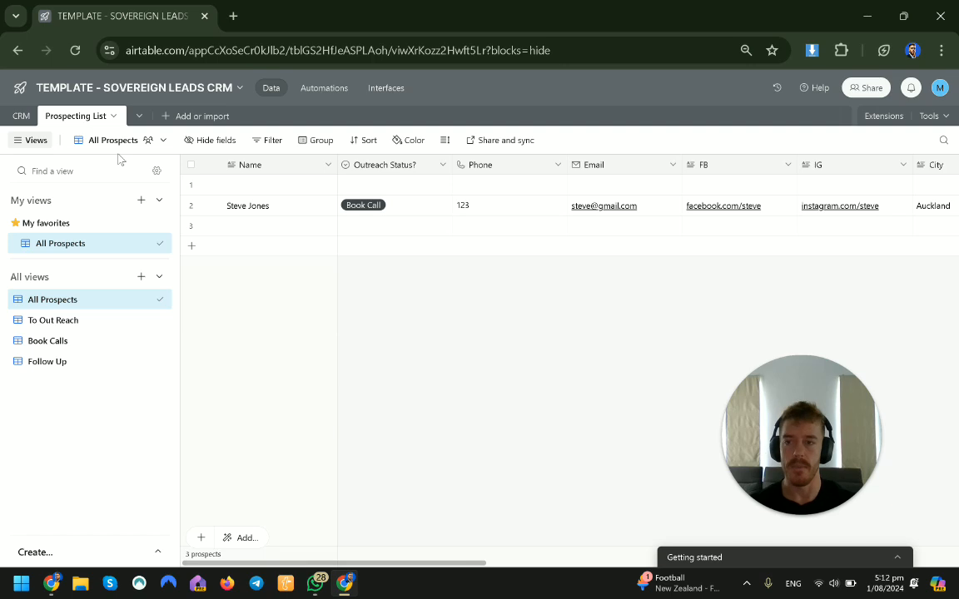
{"action": "left_click", "coordinate": [21, 116]}
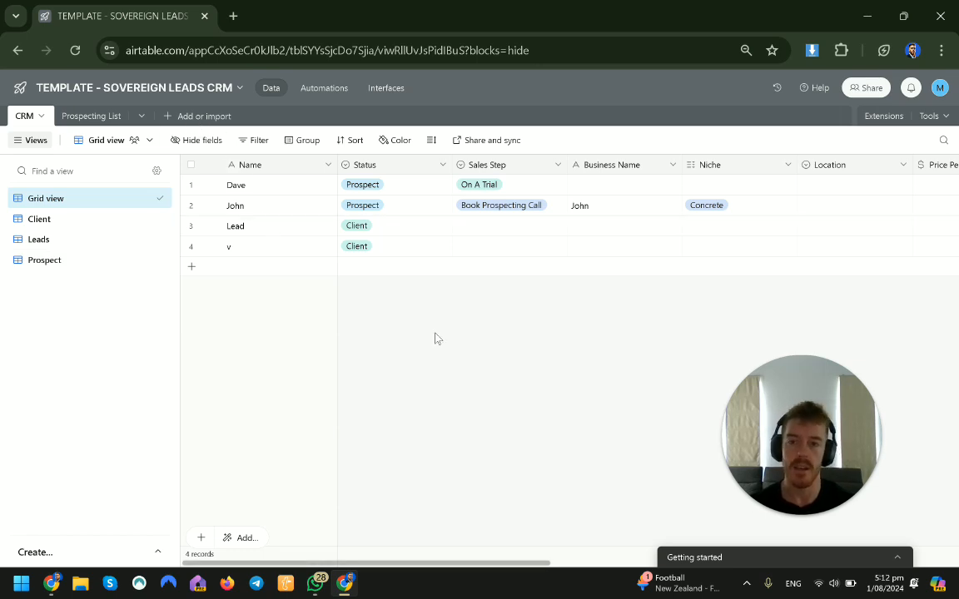
{"action": "key", "text": "alt+Tab"}
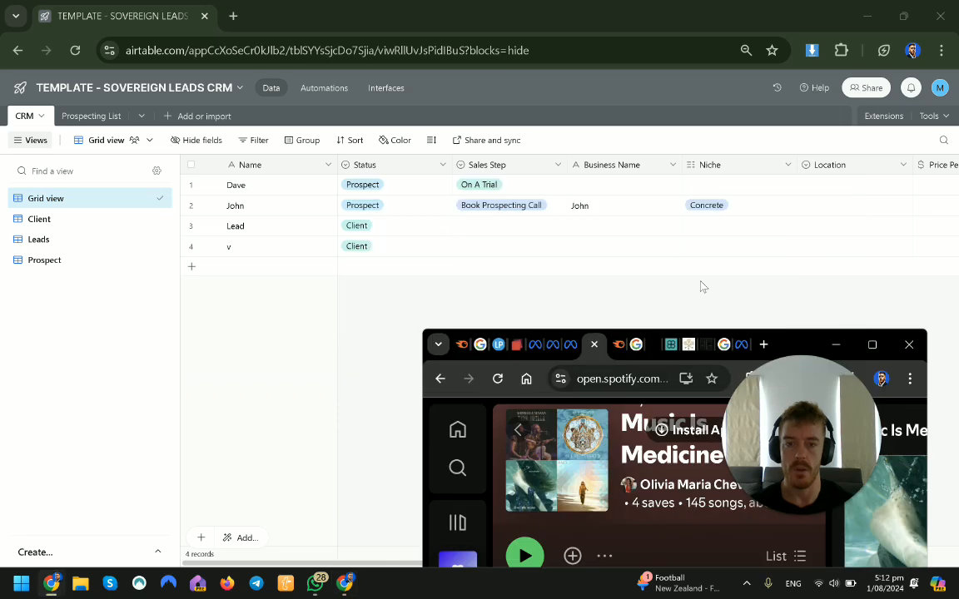
{"action": "key", "text": "alt+Tab"}
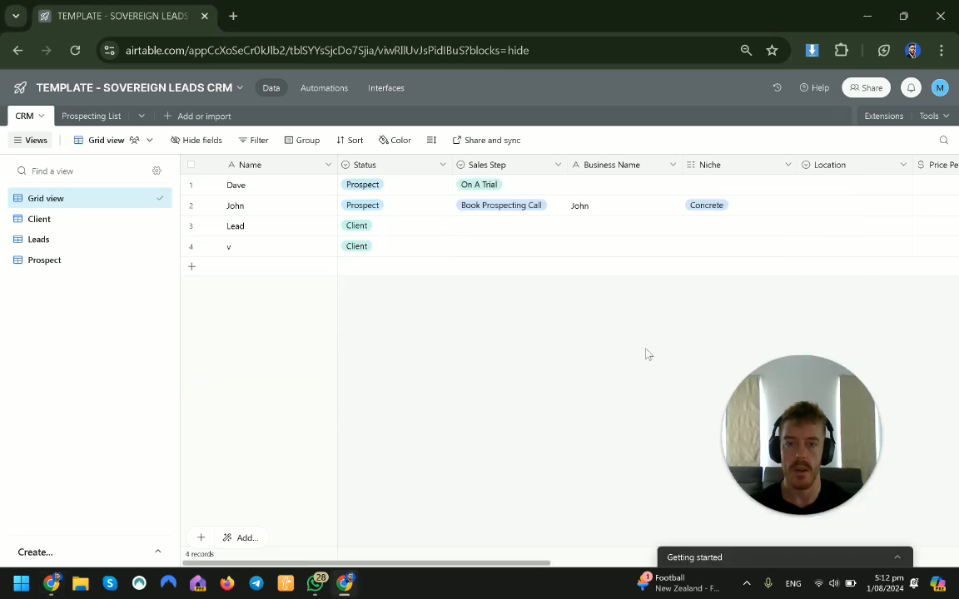
Step: Open the SOVEREIGN LEADS LIMITED base in a new browser window
{"action": "right_click", "coordinate": [51, 583]}
{"action": "left_click", "coordinate": [67, 450]}
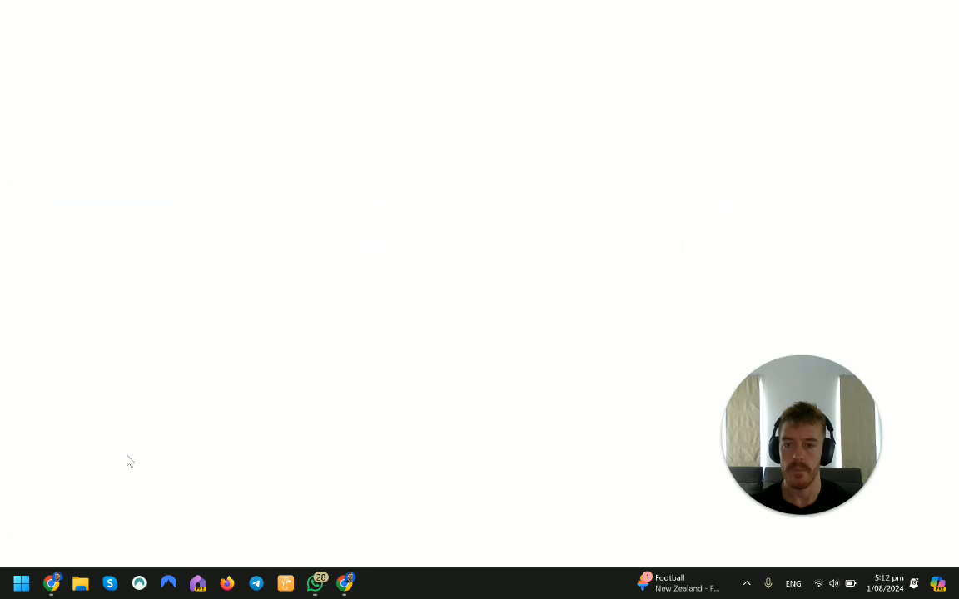
{"action": "type", "text": "lead"}
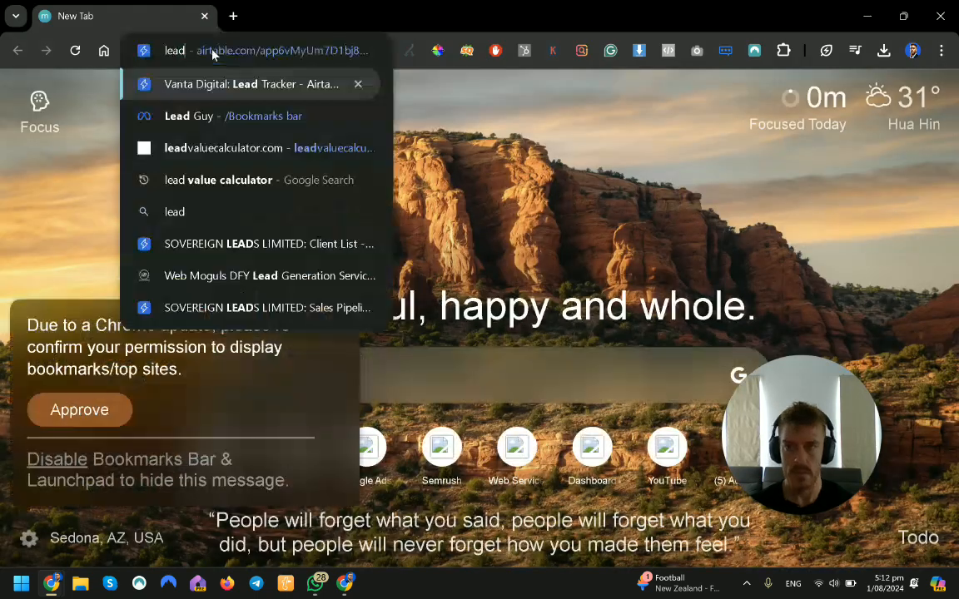
{"action": "key", "text": "Down"}
{"action": "key", "text": "Up"}
{"action": "key", "text": "Return"}
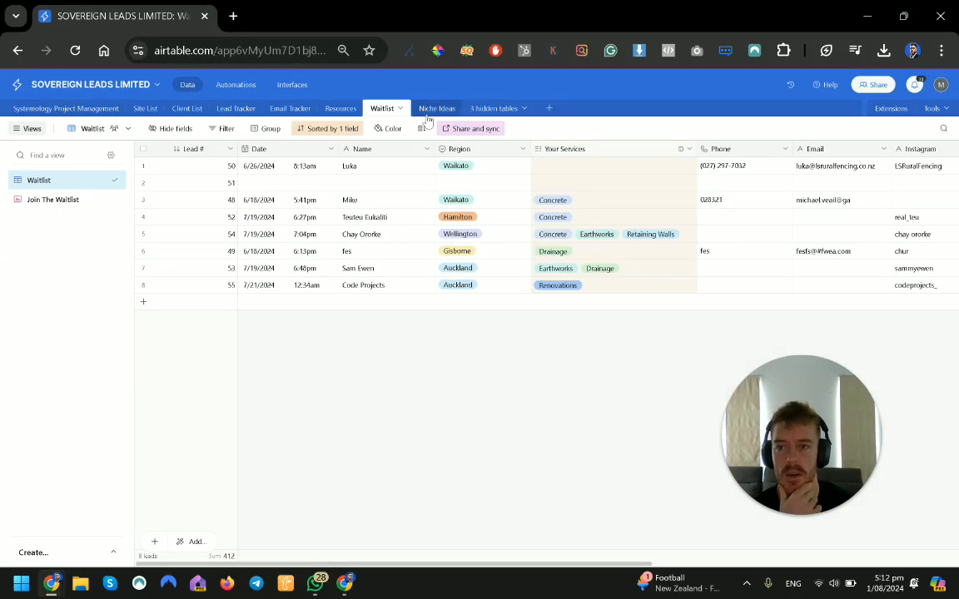
Step: Browse the Systemology Project Management table and the Site List table's All Site List view
{"action": "left_click", "coordinate": [68, 110]}
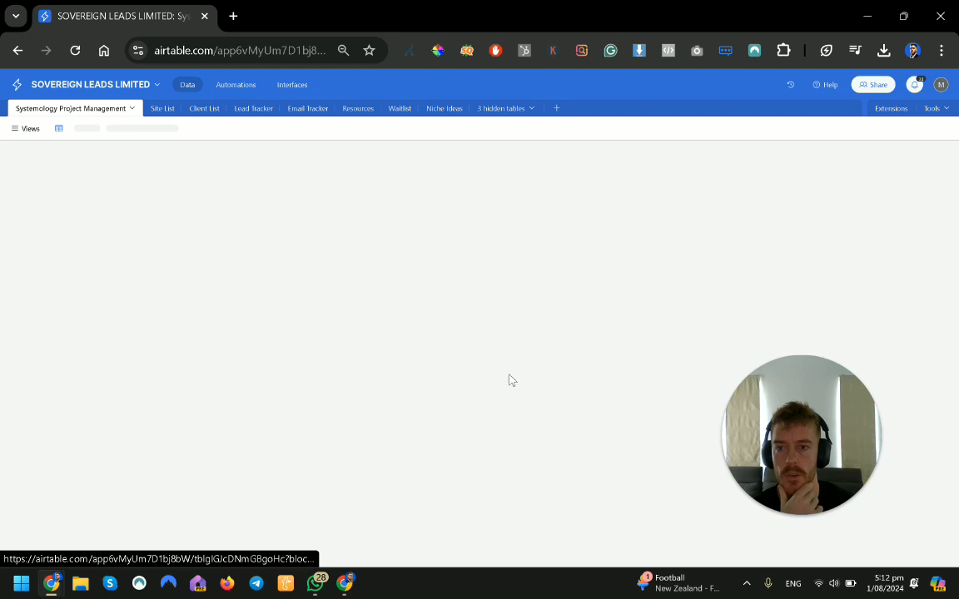
{"action": "left_click_drag", "start_coordinate": [810, 424], "coordinate": [868, 454]}
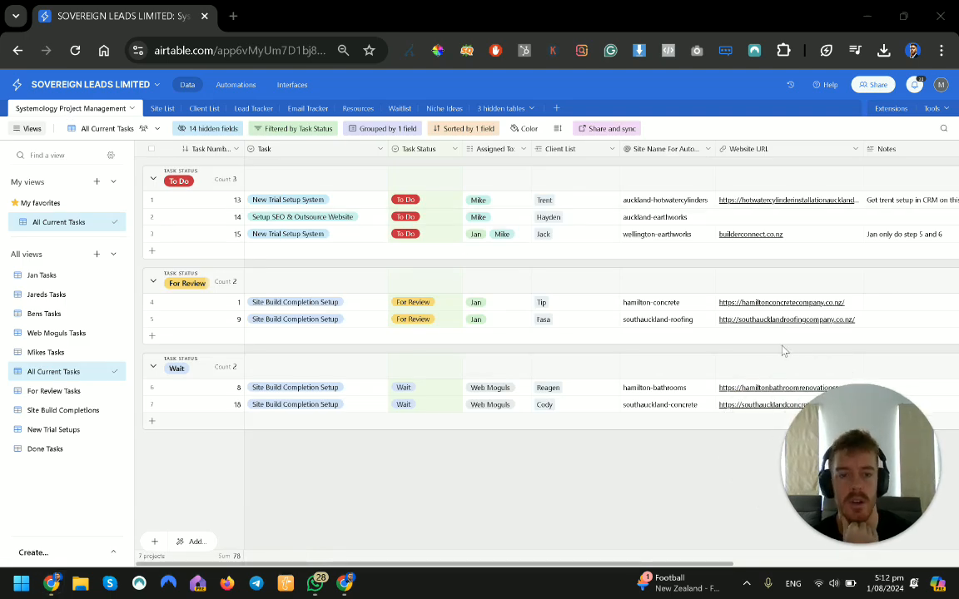
{"action": "left_click", "coordinate": [160, 109]}
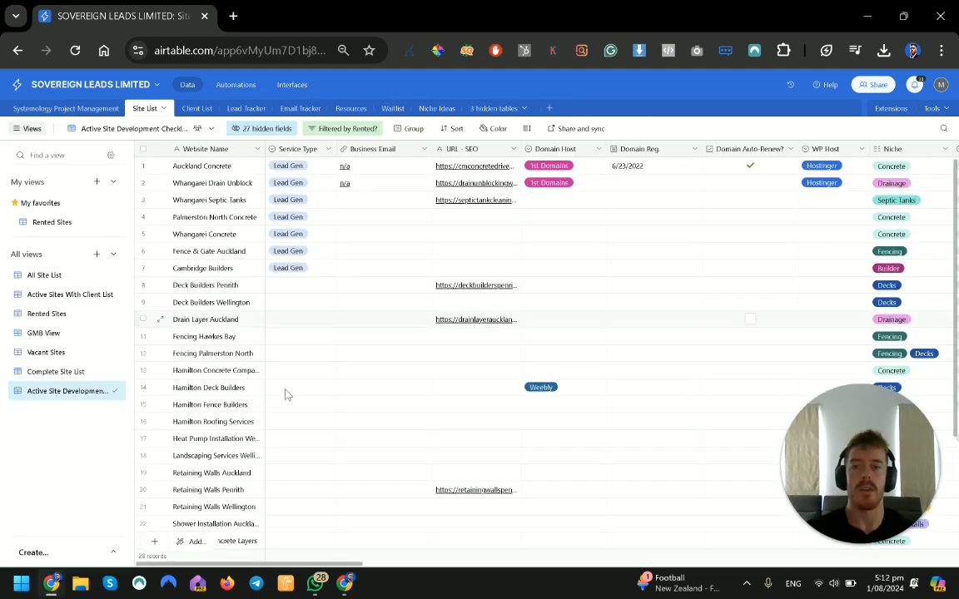
{"action": "left_click", "coordinate": [51, 274]}
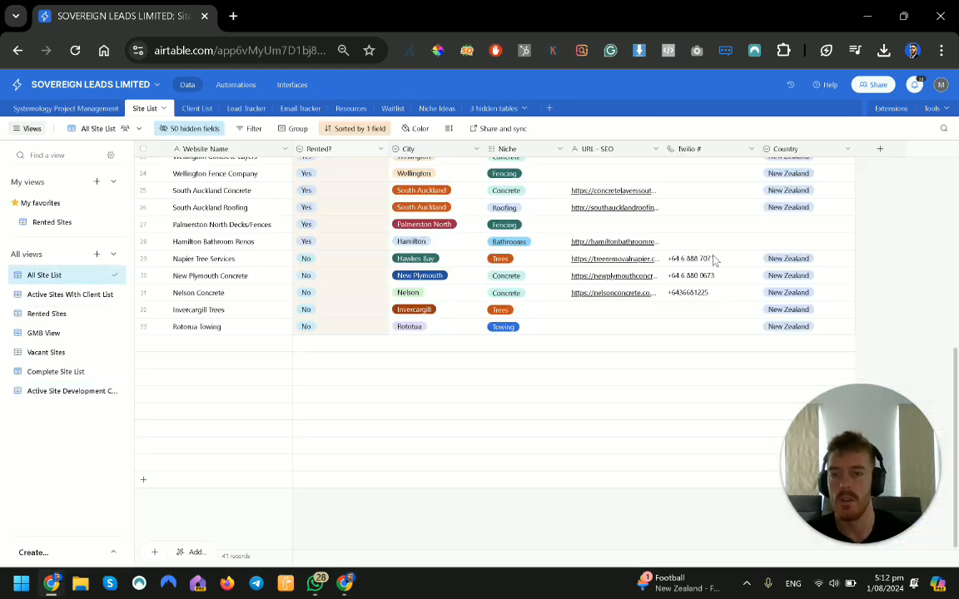
Step: Review the Client List table's clients and open its Prospecting Deals - Lead Counts view
{"action": "left_click", "coordinate": [194, 108]}
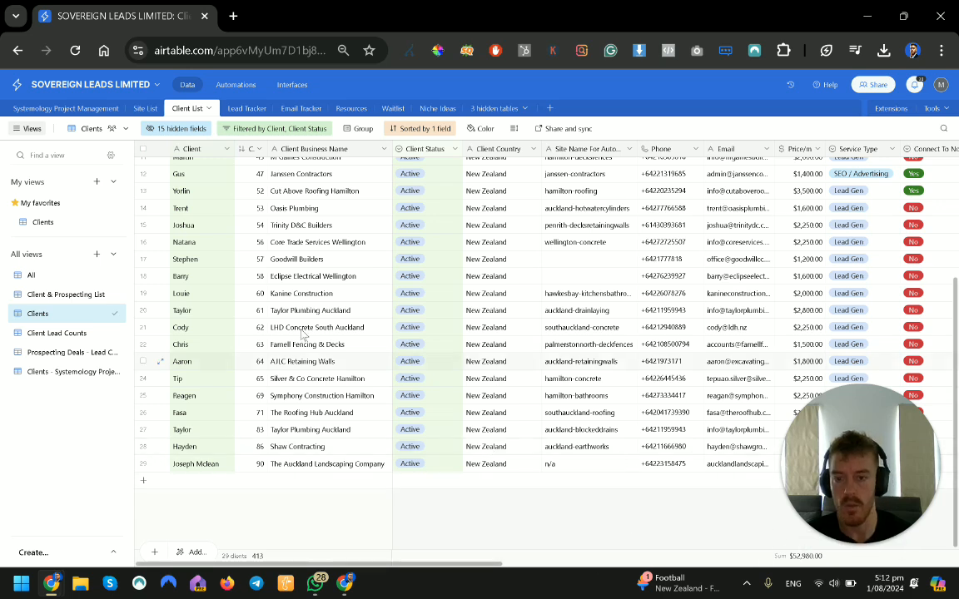
{"action": "scroll", "coordinate": [500, 345], "scroll_direction": "up", "scroll_amount": 5}
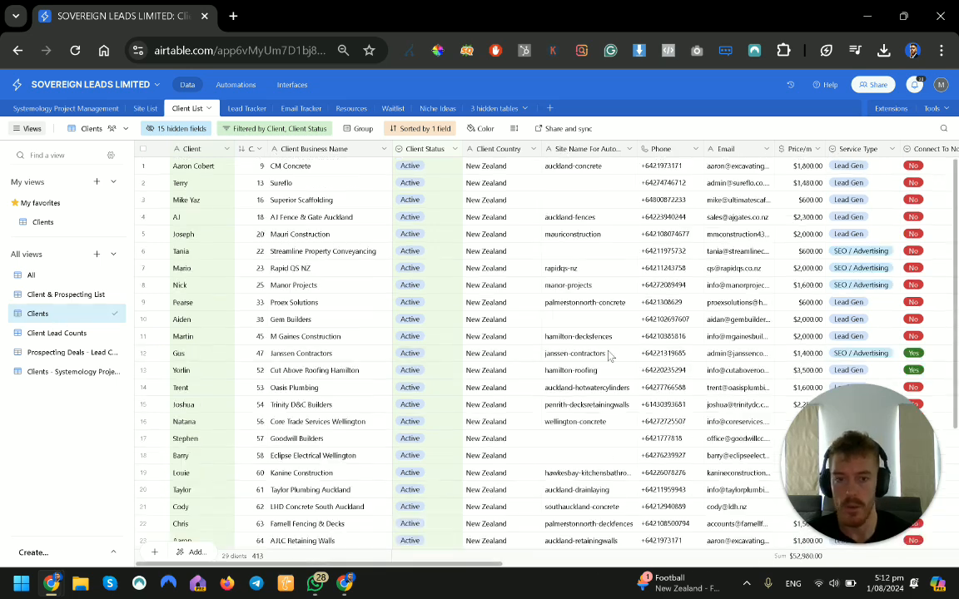
{"action": "scroll", "coordinate": [702, 393], "scroll_direction": "down", "scroll_amount": 5}
{"action": "scroll", "coordinate": [702, 393], "scroll_direction": "down", "scroll_amount": 1}
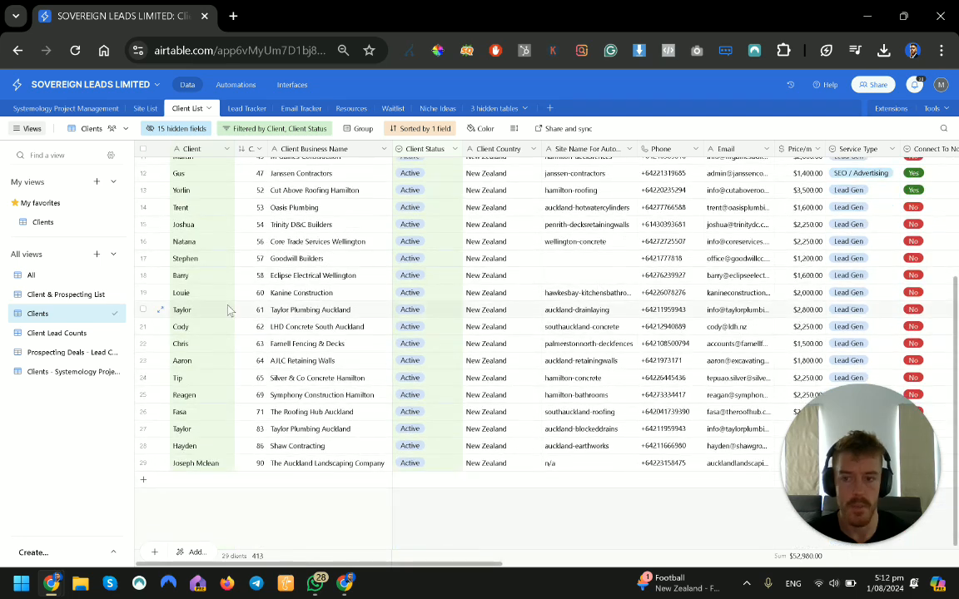
{"action": "left_click", "coordinate": [58, 353]}
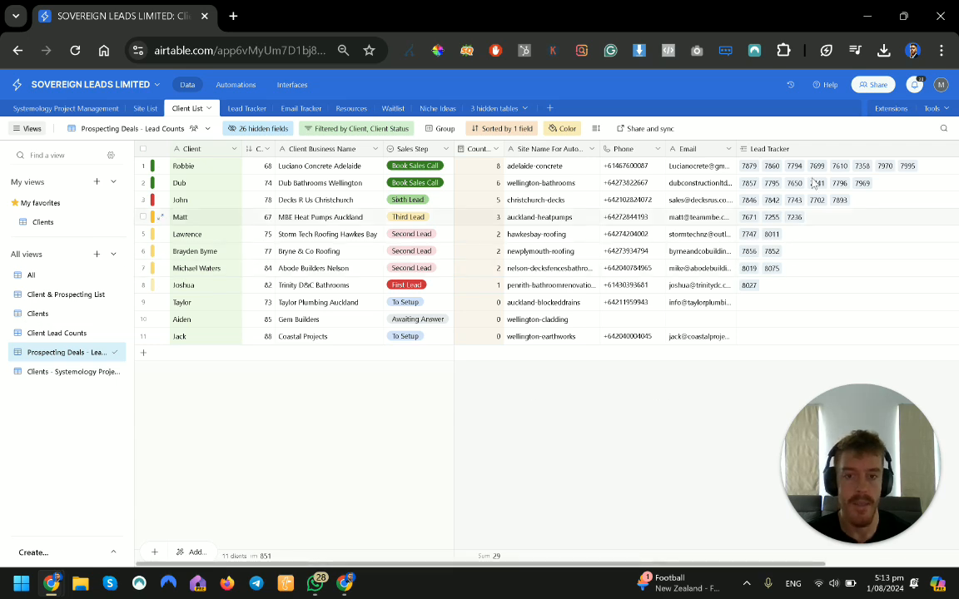
Step: Inspect the Lead Tracker table, expanding the auckland-blockeddrains group of leads
{"action": "left_click", "coordinate": [236, 109]}
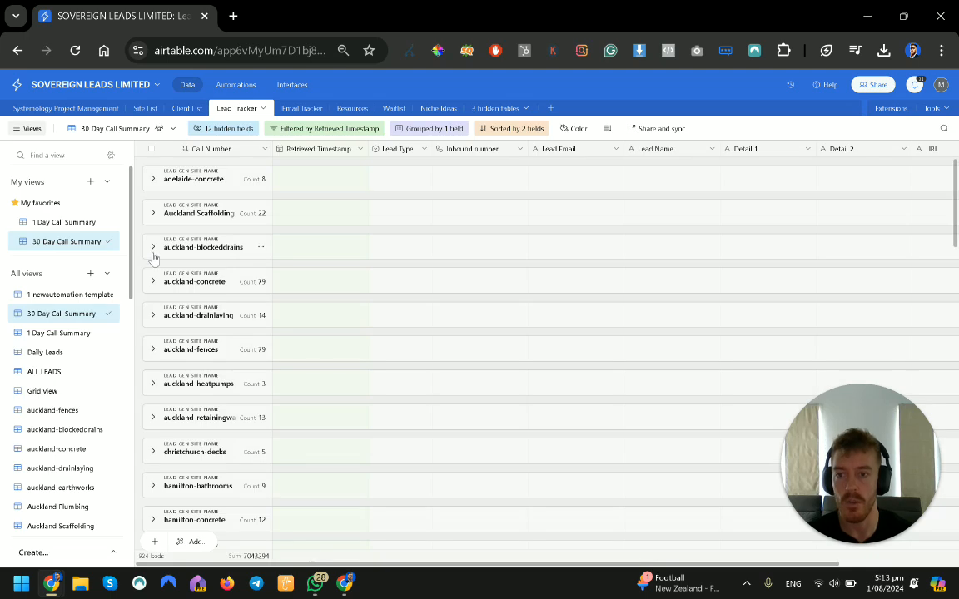
{"action": "left_click", "coordinate": [153, 251]}
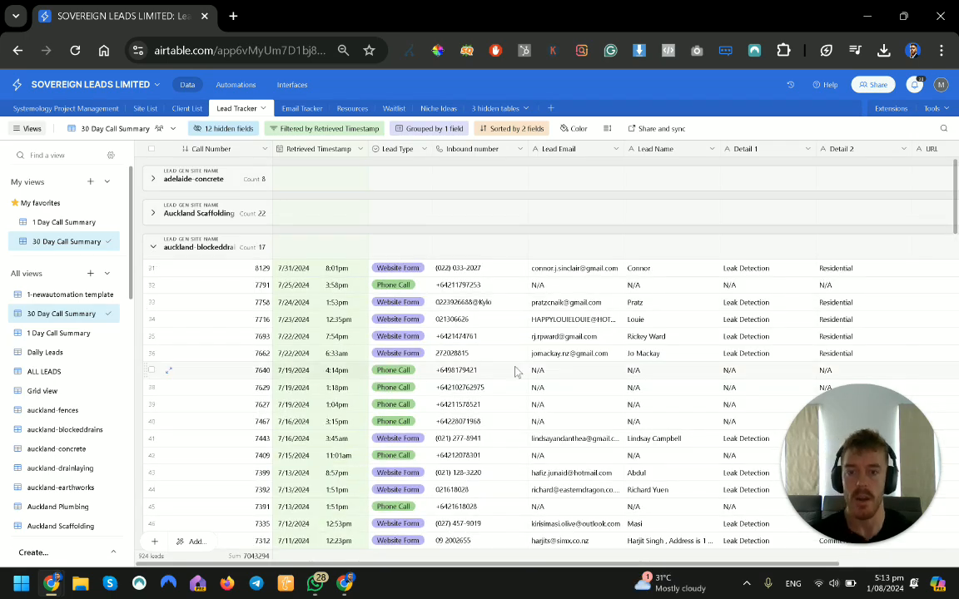
{"action": "scroll", "coordinate": [516, 371], "scroll_direction": "down", "scroll_amount": 3}
{"action": "scroll", "coordinate": [513, 371], "scroll_direction": "up", "scroll_amount": 3}
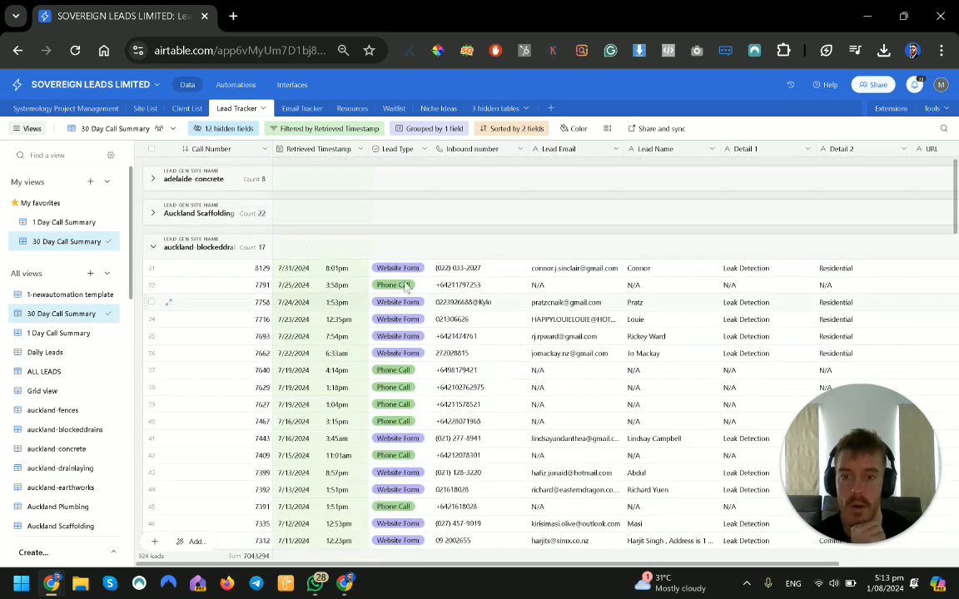
{"action": "left_click", "coordinate": [304, 109]}
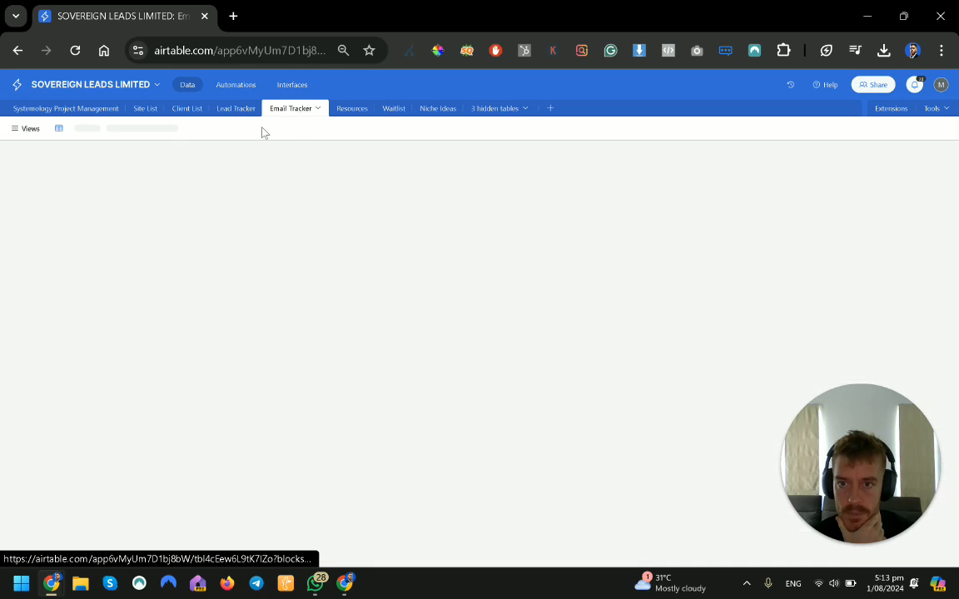
{"action": "left_click", "coordinate": [238, 110]}
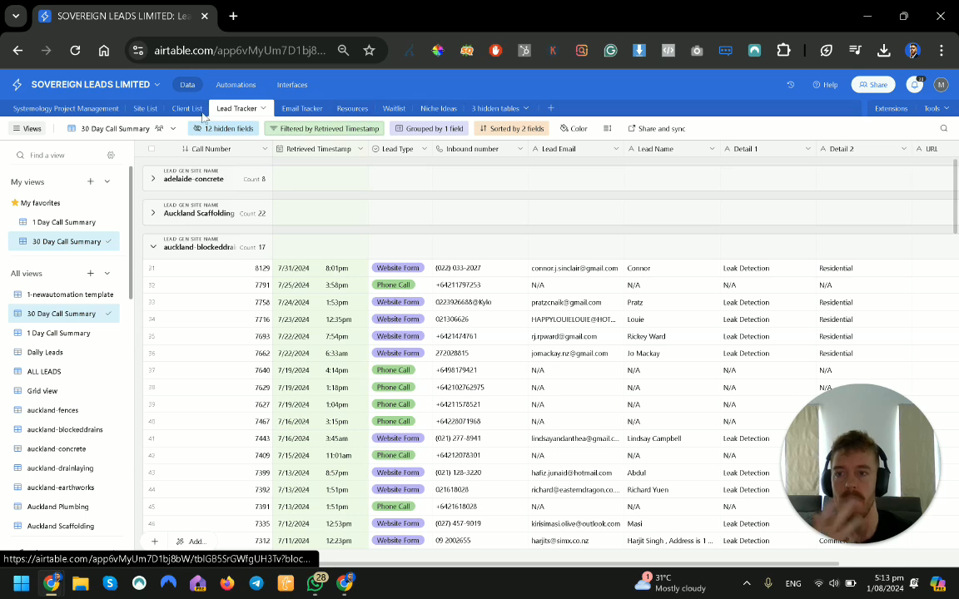
Step: Return to the template CRM base and view its base guide
{"action": "left_click", "coordinate": [866, 16]}
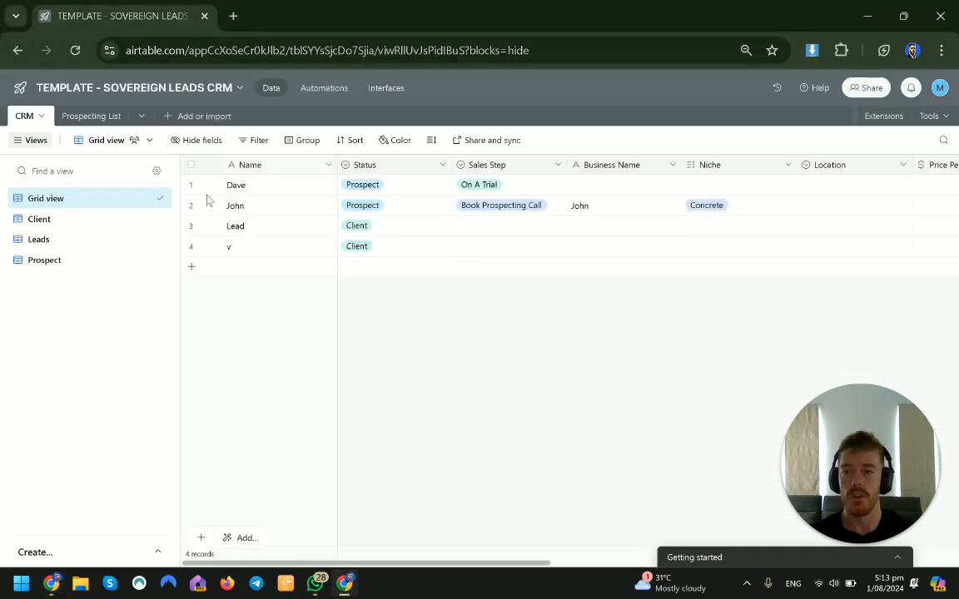
{"action": "left_click", "coordinate": [240, 89]}
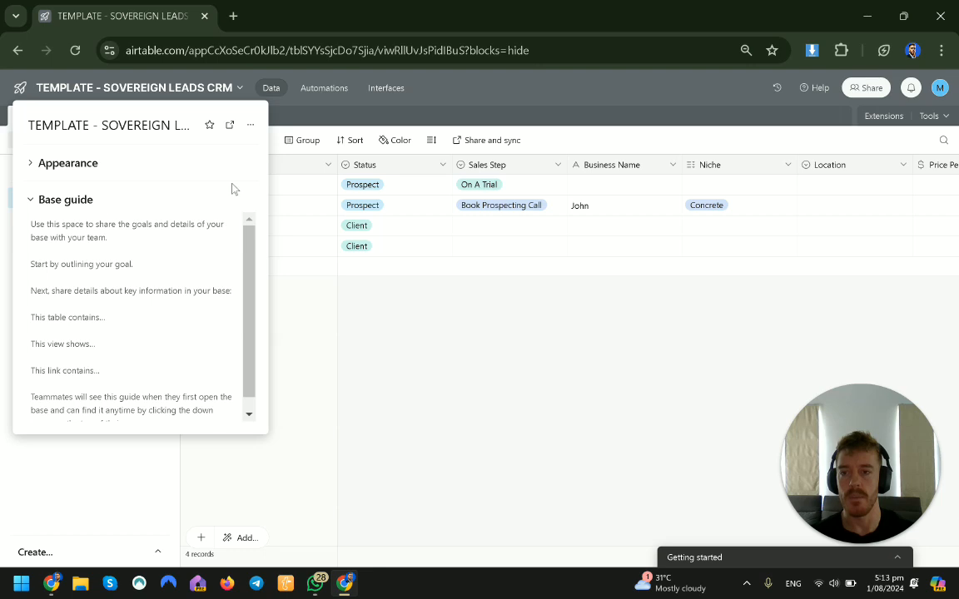
{"action": "left_click", "coordinate": [360, 323]}
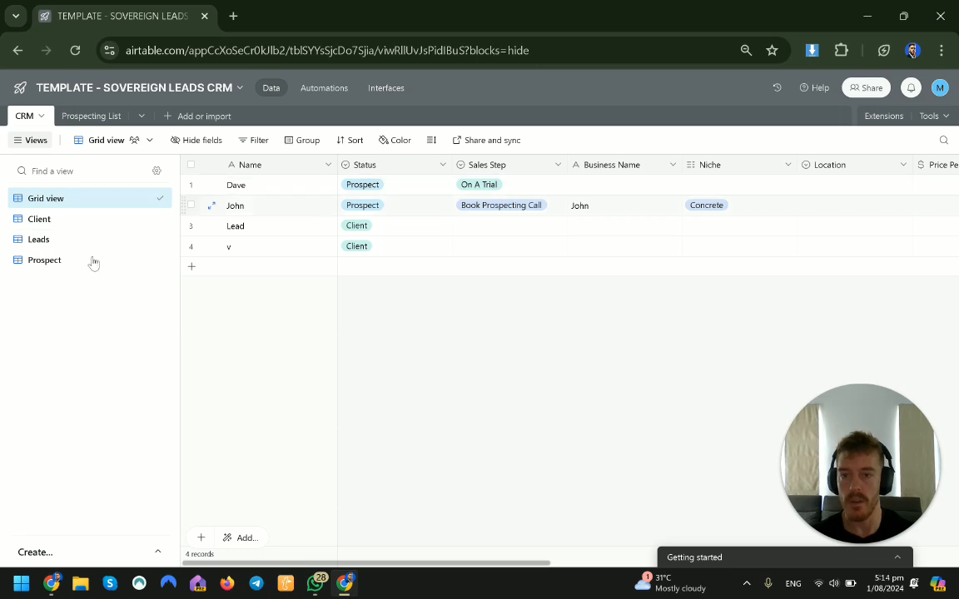
Step: Adjust the Prospect view's Status filter so it shows the records with Prospect status
{"action": "left_click", "coordinate": [64, 259]}
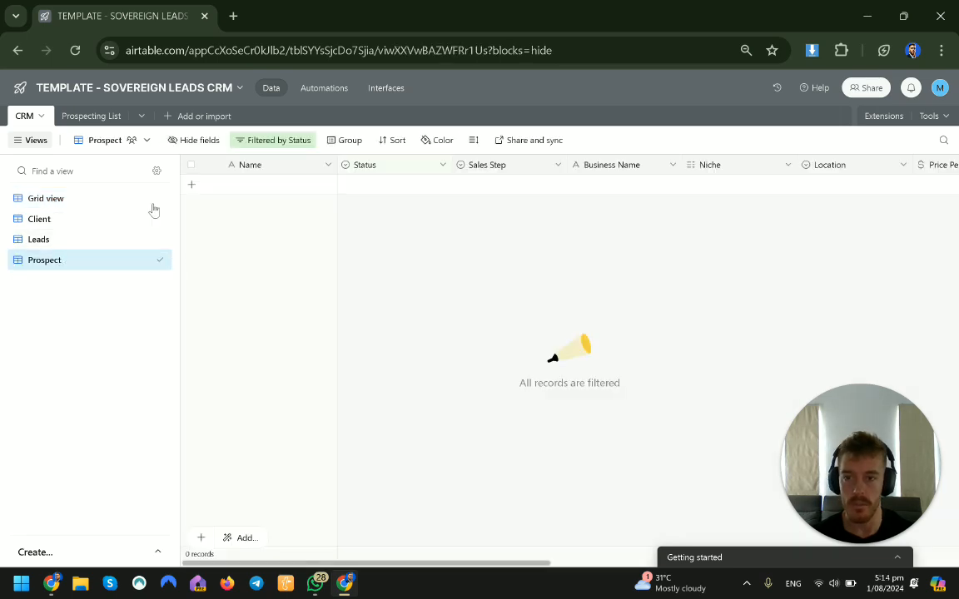
{"action": "left_click", "coordinate": [268, 142]}
{"action": "left_click", "coordinate": [469, 190]}
{"action": "left_click", "coordinate": [499, 267]}
{"action": "left_click", "coordinate": [513, 271]}
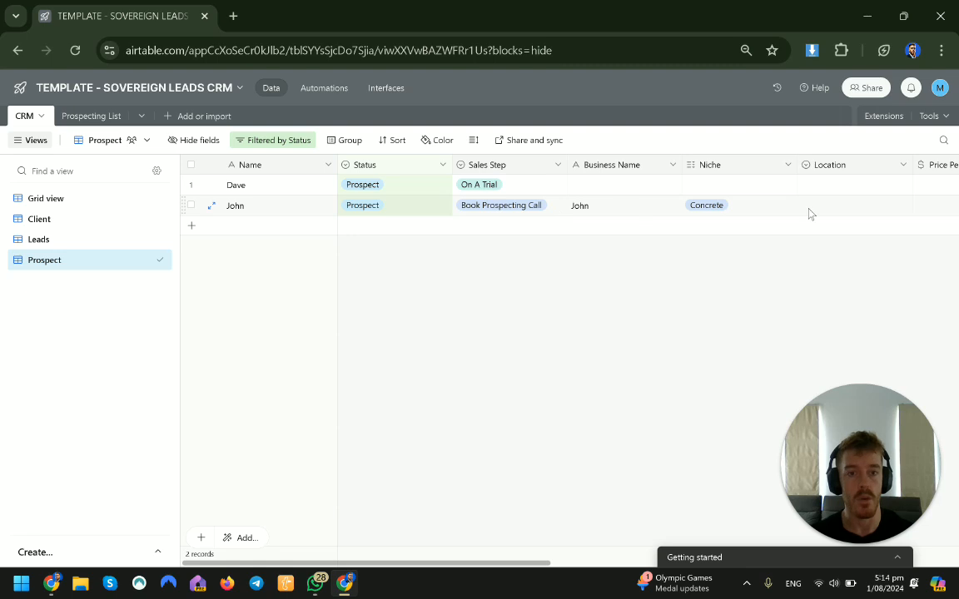
Step: Fill in Dave's record with niche Towing and business name Bobs Towing
{"action": "left_click", "coordinate": [736, 189]}
{"action": "left_click", "coordinate": [694, 185]}
{"action": "left_click", "coordinate": [708, 251]}
{"action": "left_click", "coordinate": [643, 186]}
{"action": "left_click", "coordinate": [643, 183]}
{"action": "type", "text": "Bobs Towing"}
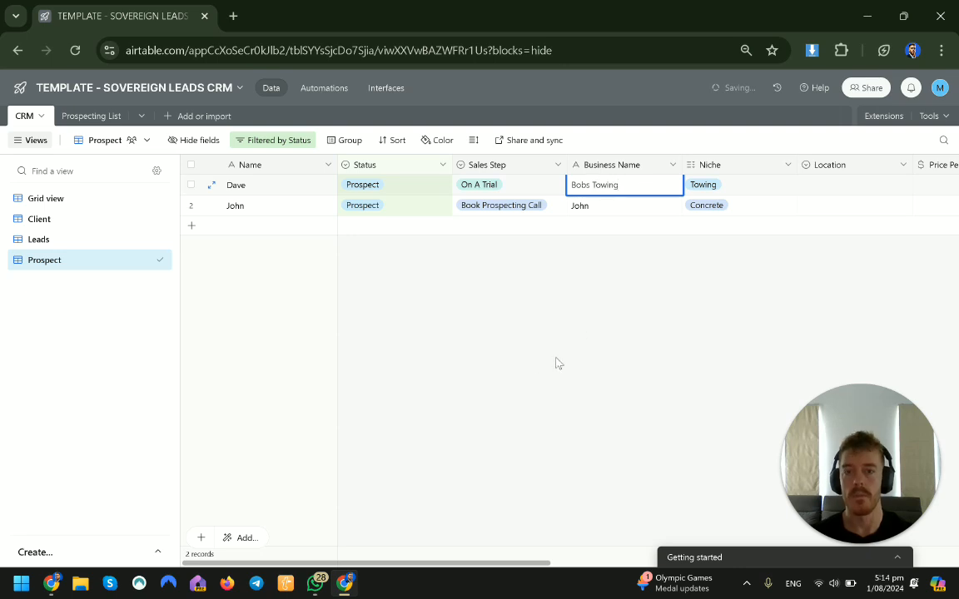
Step: Open the Client view and check its records' Price Per Month values
{"action": "left_click", "coordinate": [73, 200]}
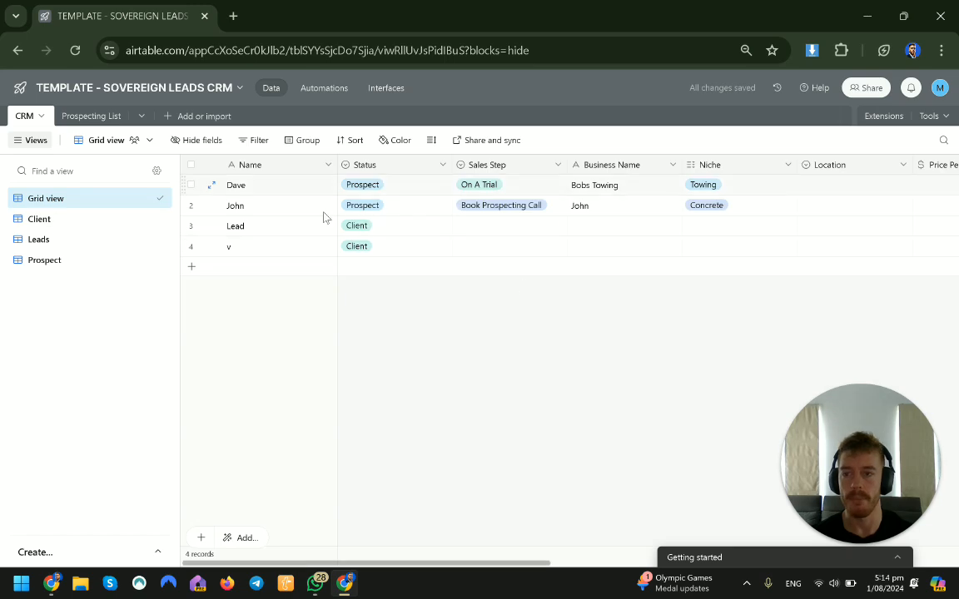
{"action": "left_click", "coordinate": [124, 223]}
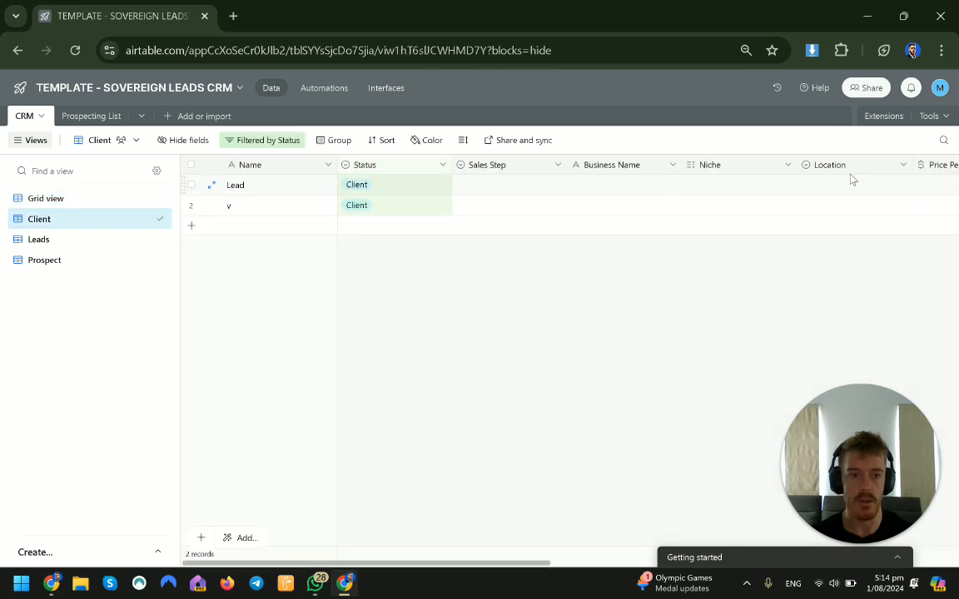
{"action": "left_click", "coordinate": [937, 185]}
{"action": "left_click", "coordinate": [935, 205]}
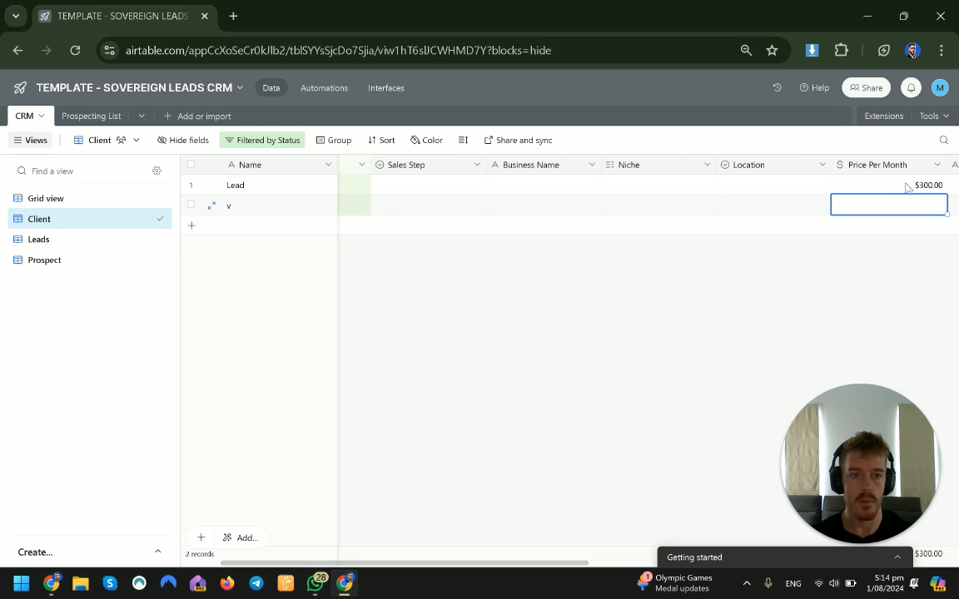
Step: Rename the first client record to James
{"action": "left_click", "coordinate": [288, 191]}
{"action": "left_click", "coordinate": [288, 190]}
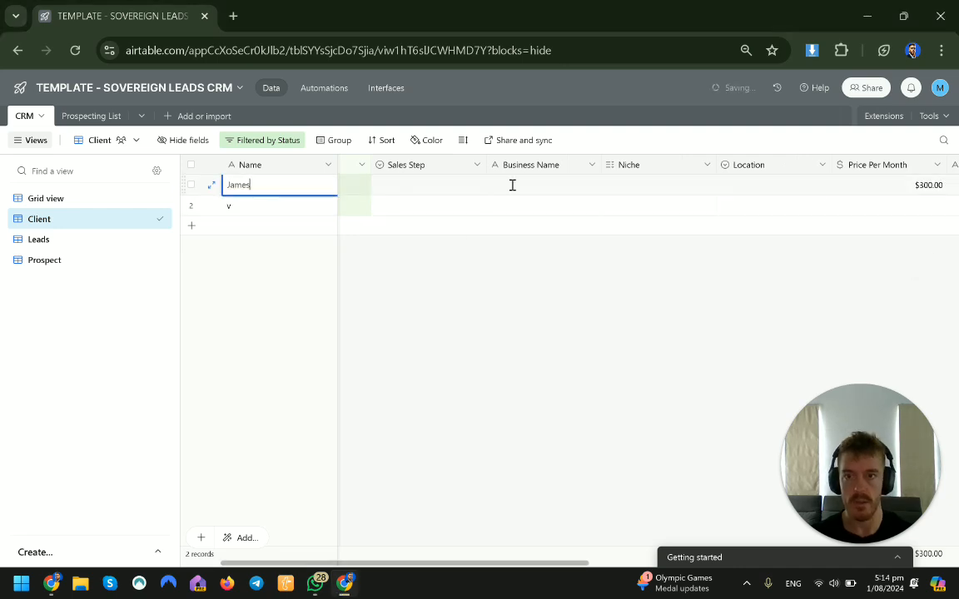
{"action": "left_click", "coordinate": [610, 273]}
Step: Set James's Location to a new Auckland option
{"action": "left_click", "coordinate": [815, 184]}
{"action": "left_click", "coordinate": [821, 184]}
{"action": "type", "text": "Auckland"}
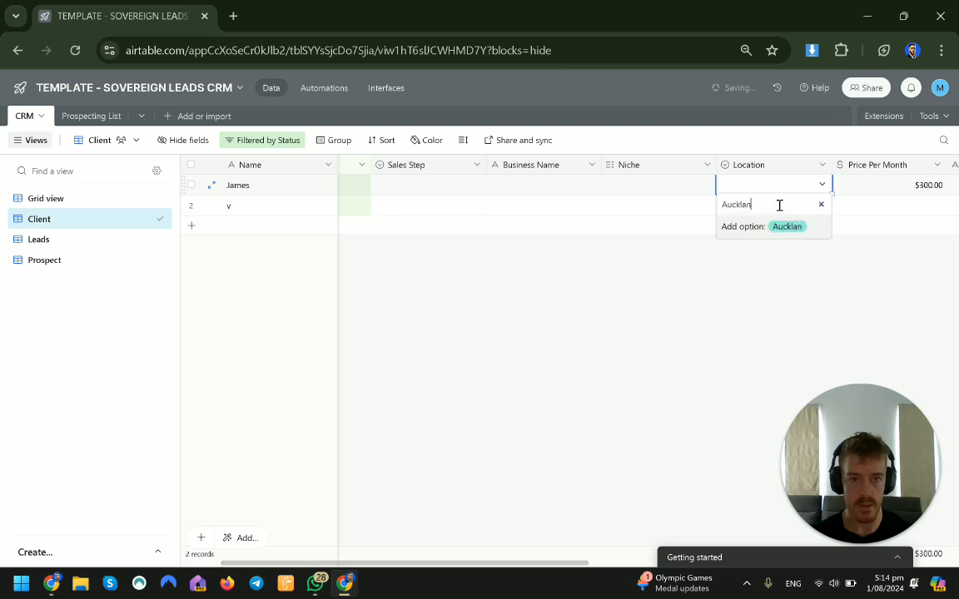
{"action": "key", "text": "Return"}
Step: Add Bathrooms as James's niche
{"action": "left_click", "coordinate": [651, 188]}
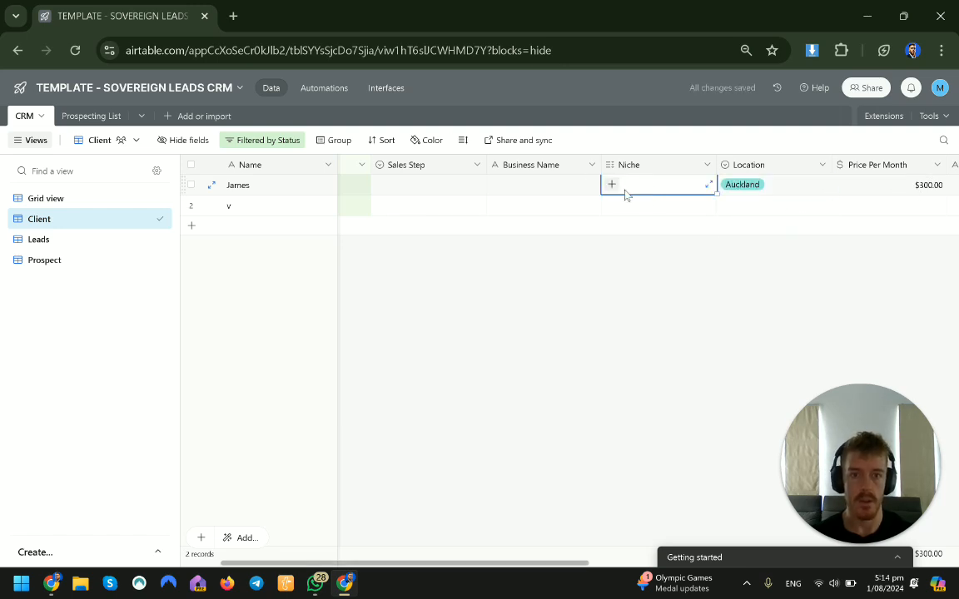
{"action": "left_click", "coordinate": [612, 184]}
{"action": "type", "text": "Bathrooms"}
{"action": "key", "text": "Return"}
{"action": "left_click", "coordinate": [562, 308]}
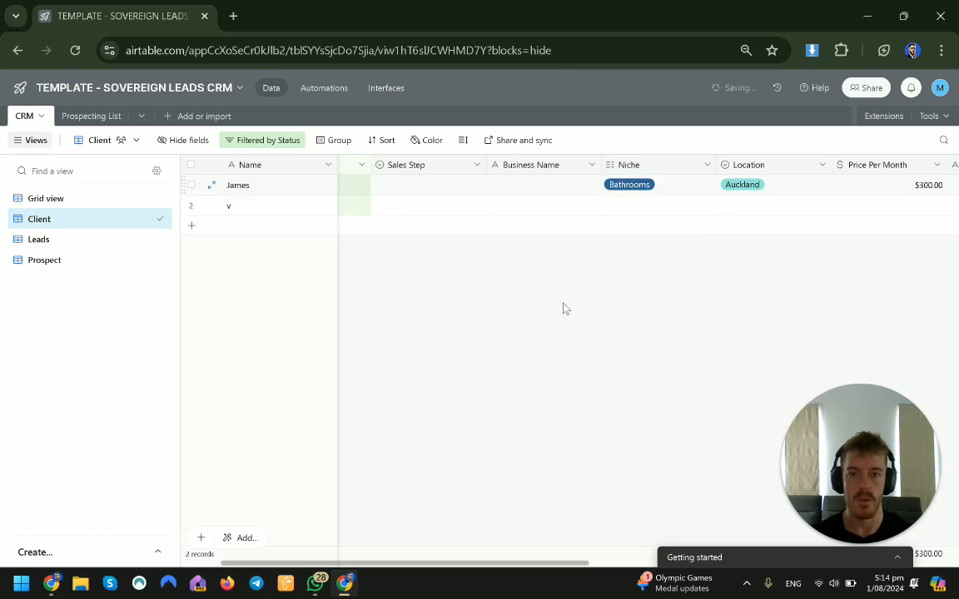
{"action": "left_click", "coordinate": [457, 190]}
{"action": "left_click", "coordinate": [635, 300]}
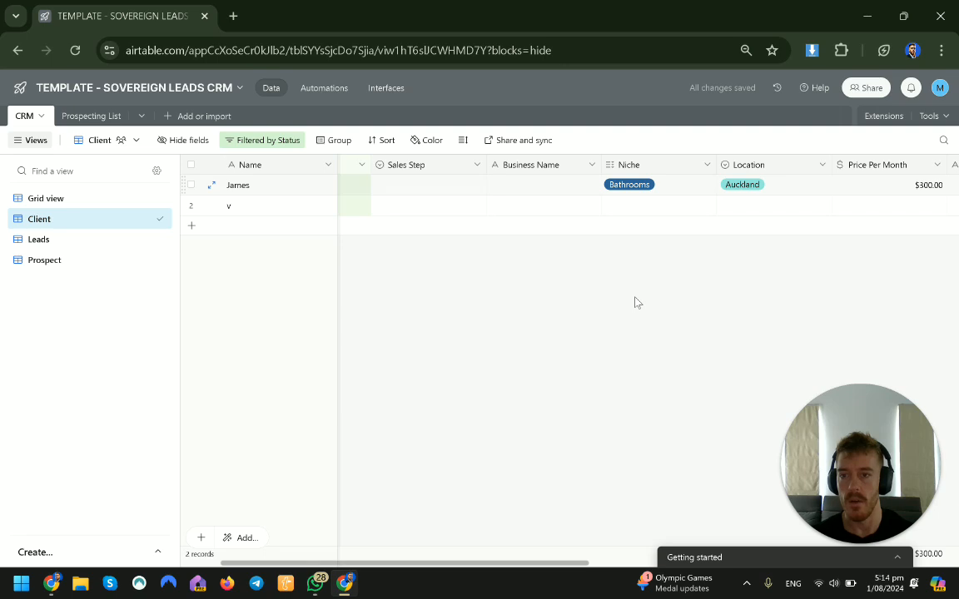
Step: Hide the Sales Step field in the Client view
{"action": "left_click", "coordinate": [182, 140]}
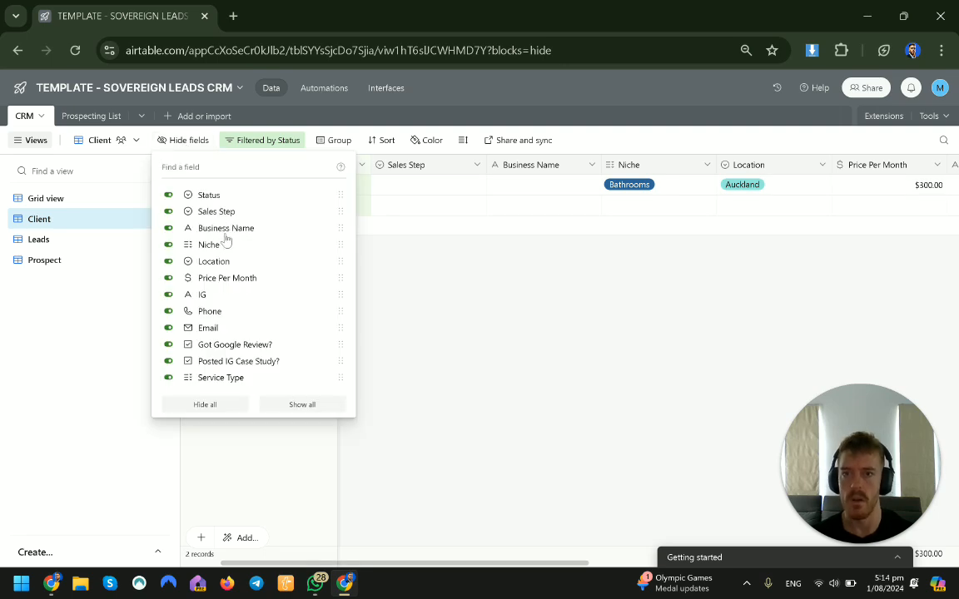
{"action": "left_click", "coordinate": [218, 211]}
{"action": "left_click", "coordinate": [539, 308]}
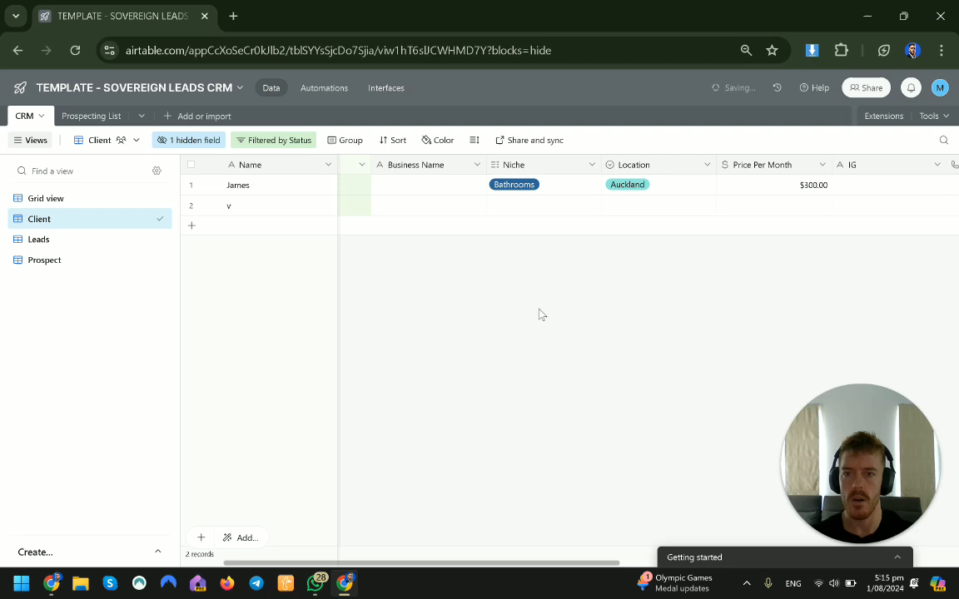
Step: Move the Service Type column next to Business Name in the Client view
{"action": "left_click_drag", "start_coordinate": [492, 565], "coordinate": [296, 564]}
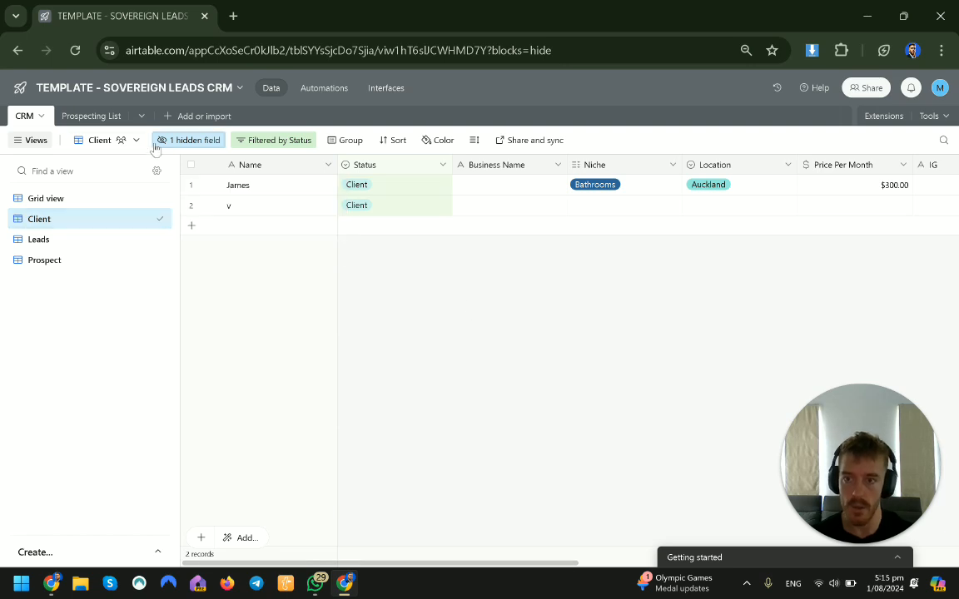
{"action": "left_click", "coordinate": [188, 141]}
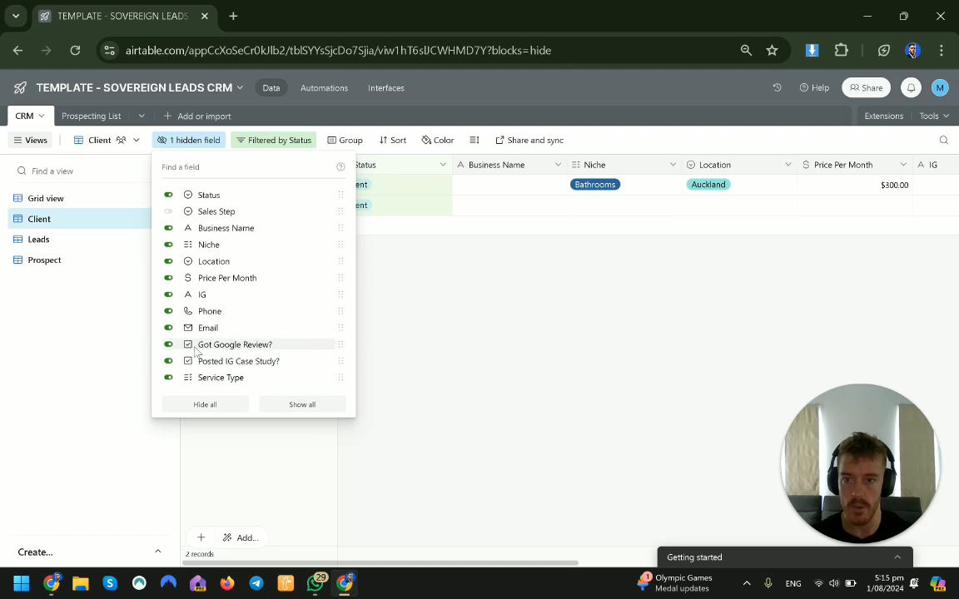
{"action": "left_click", "coordinate": [462, 347]}
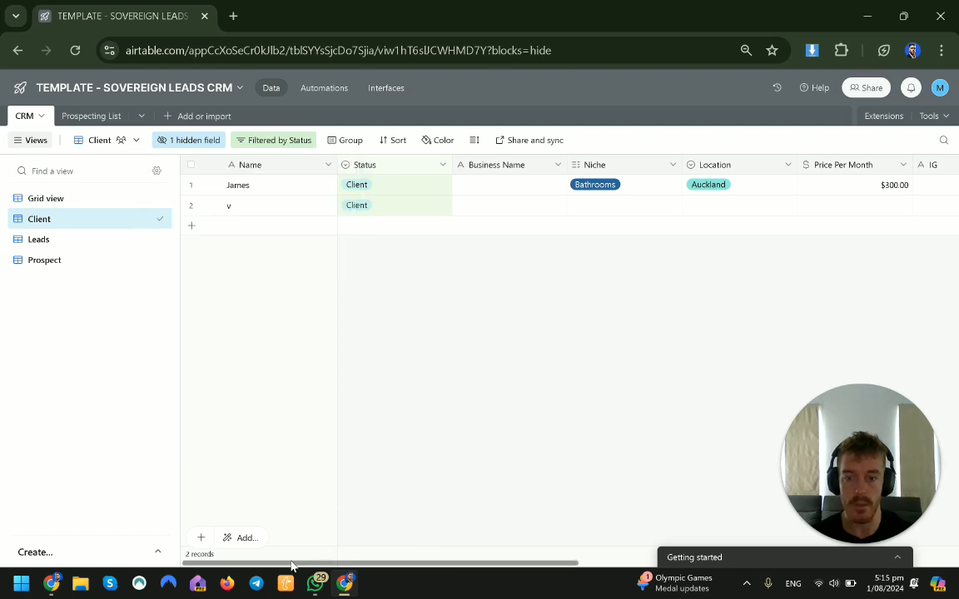
{"action": "left_click_drag", "start_coordinate": [292, 566], "coordinate": [664, 542]}
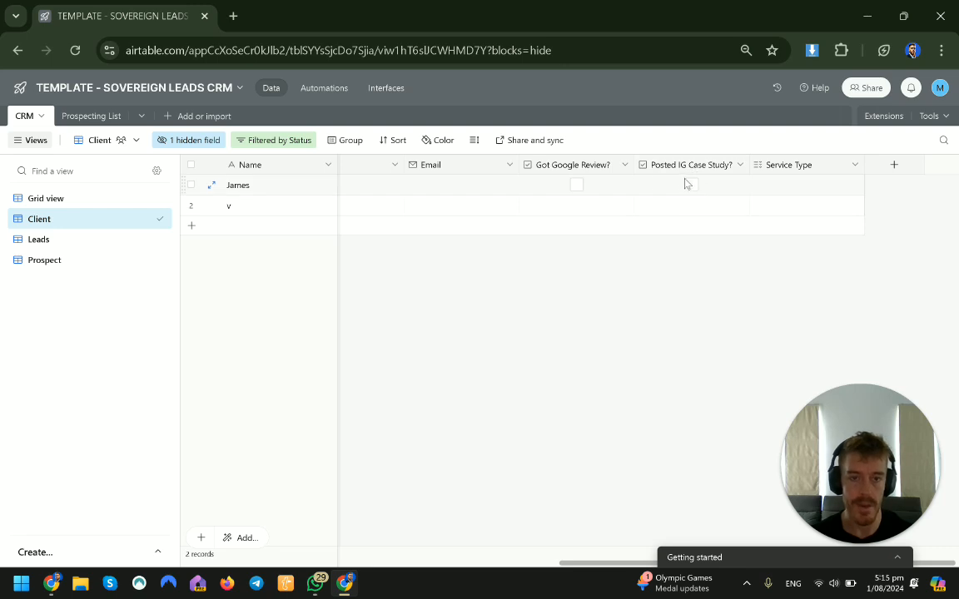
{"action": "scroll", "coordinate": [809, 171], "scroll_direction": "left", "scroll_amount": 10}
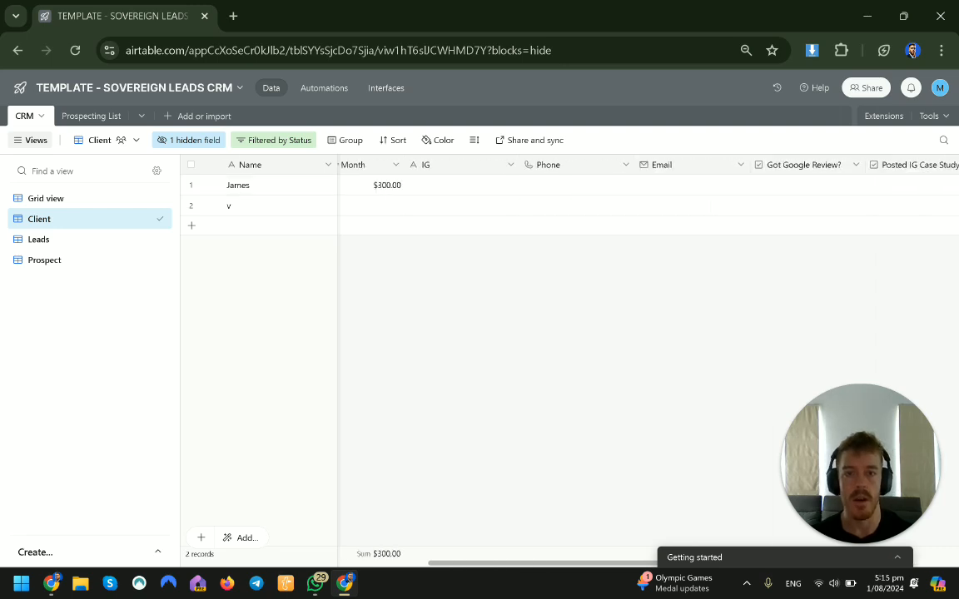
{"action": "left_click_drag", "start_coordinate": [392, 157], "coordinate": [568, 160]}
Step: Set James's Service Type to SEO
{"action": "left_click", "coordinate": [648, 189]}
{"action": "left_click", "coordinate": [578, 185]}
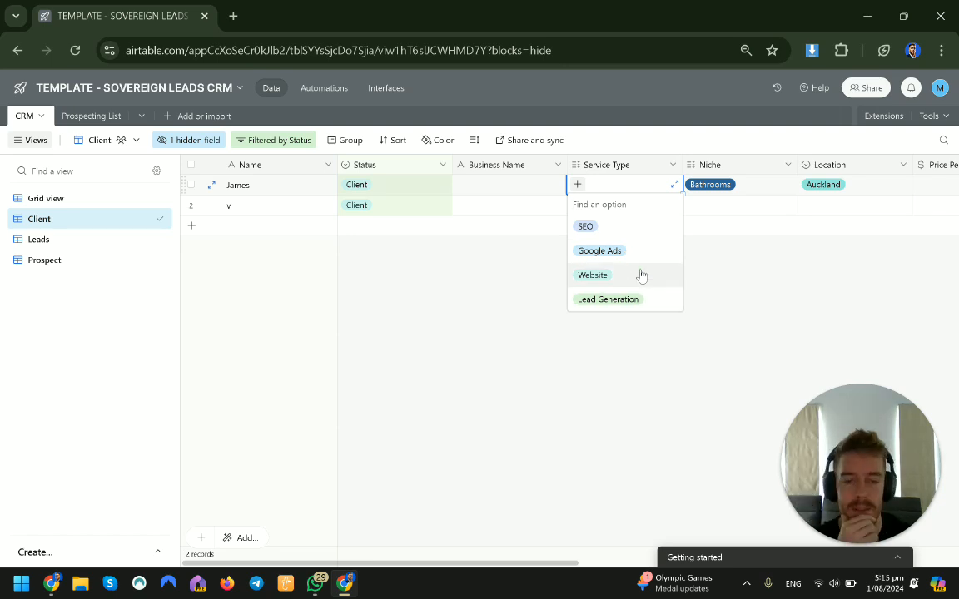
{"action": "left_click", "coordinate": [634, 231]}
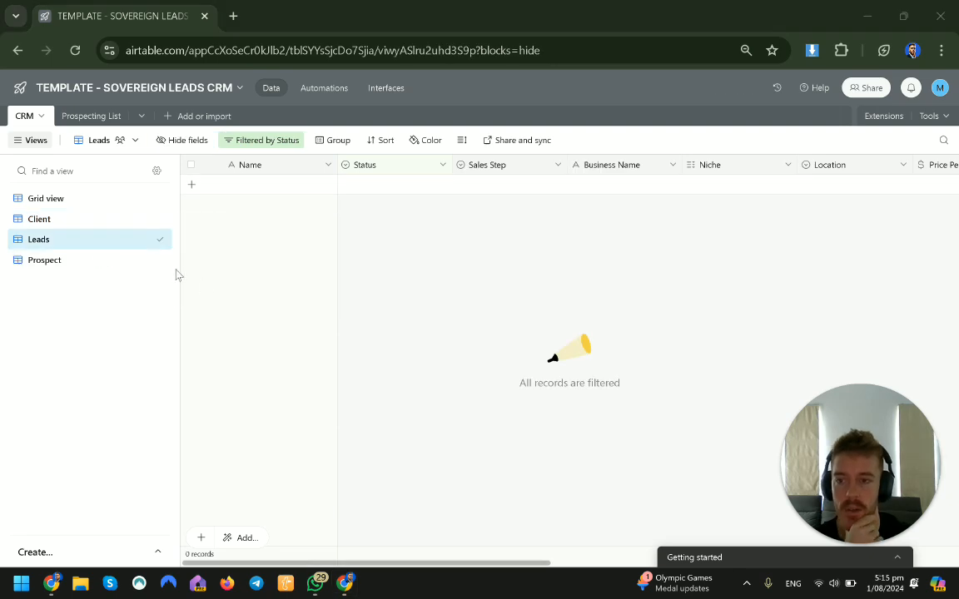
Step: Move the Leads view below the Prospect view in the view list
{"action": "left_click_drag", "start_coordinate": [161, 260], "coordinate": [159, 239]}
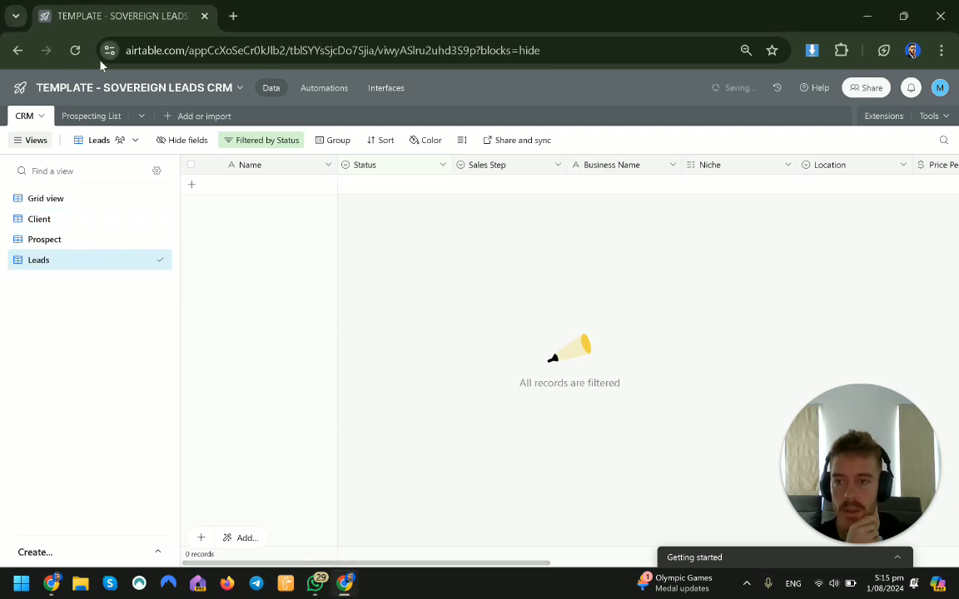
{"action": "left_click", "coordinate": [82, 117]}
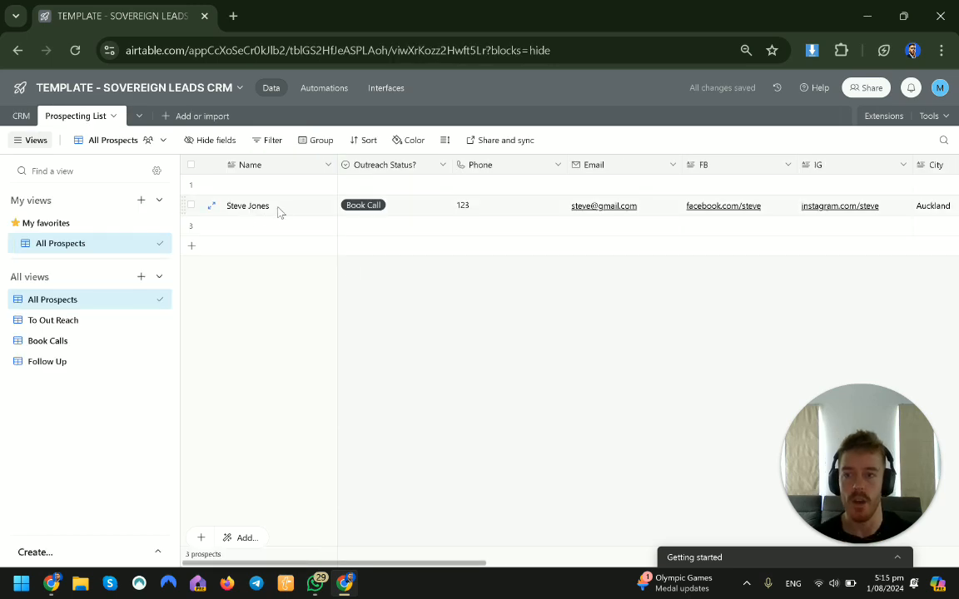
{"action": "left_click", "coordinate": [21, 116]}
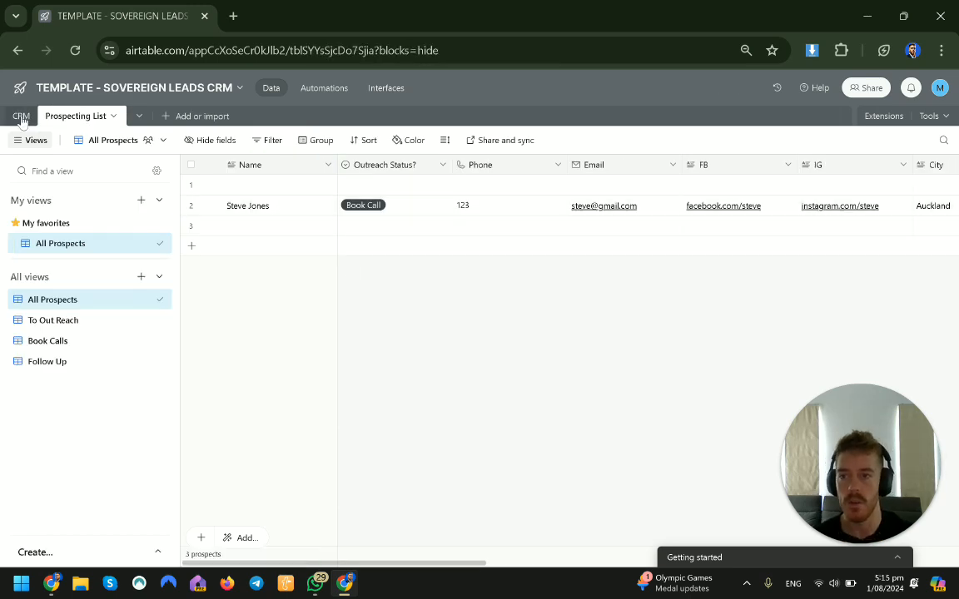
Step: In the Prospect view, set John's Sales Step to a new Create Proposal option
{"action": "left_click", "coordinate": [71, 240]}
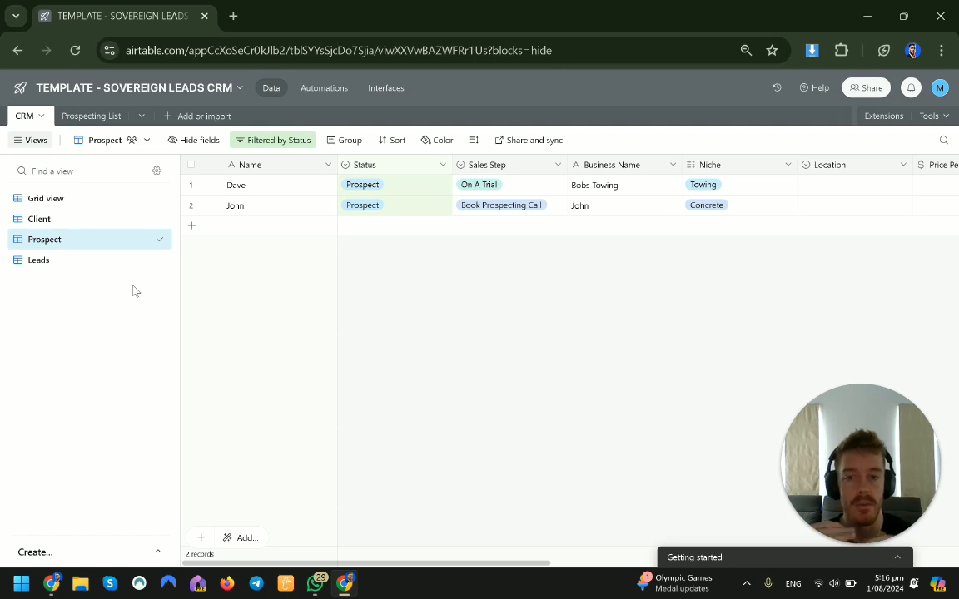
{"action": "left_click", "coordinate": [555, 208]}
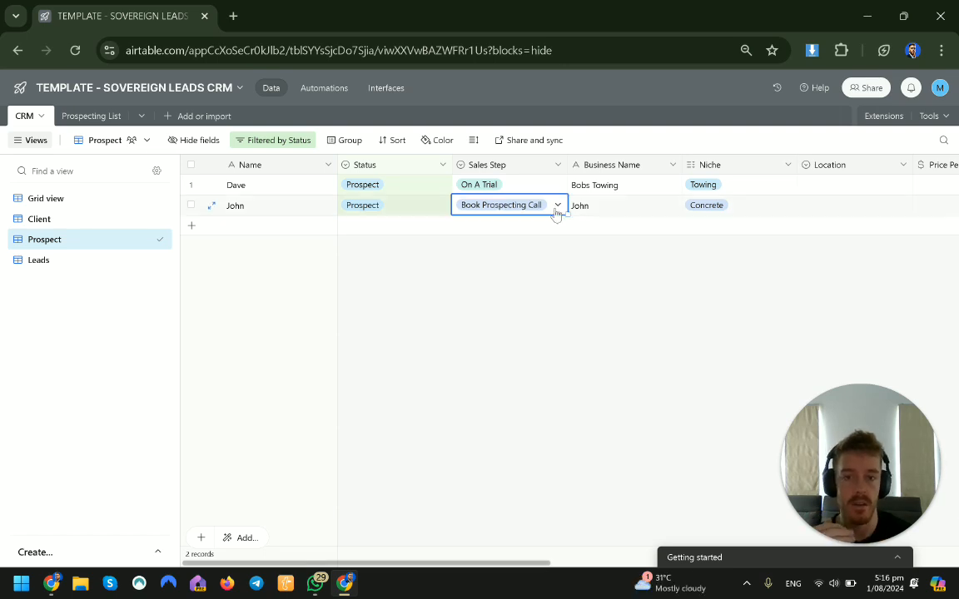
{"action": "left_click", "coordinate": [556, 207]}
{"action": "left_click", "coordinate": [609, 284]}
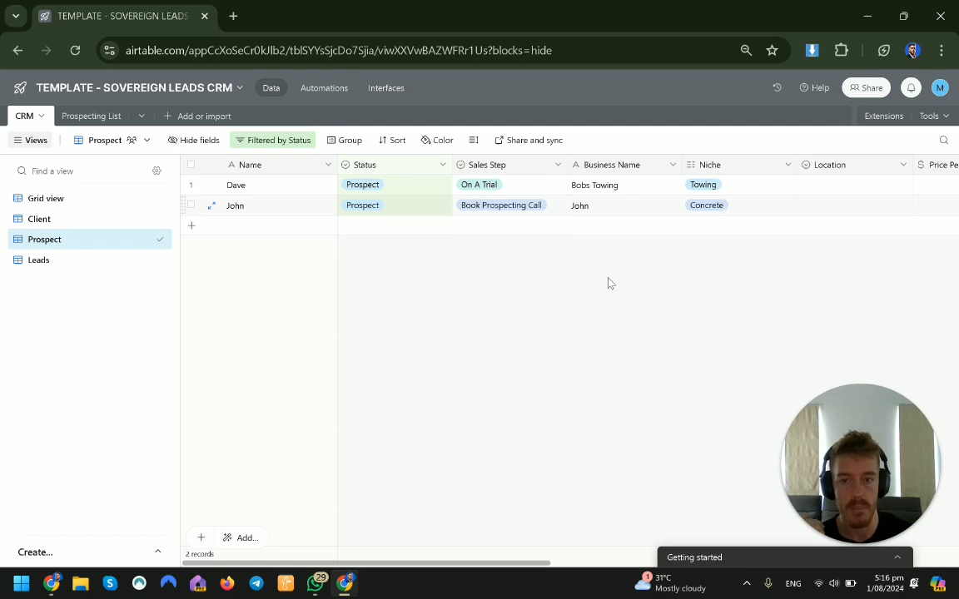
{"action": "left_click", "coordinate": [557, 209]}
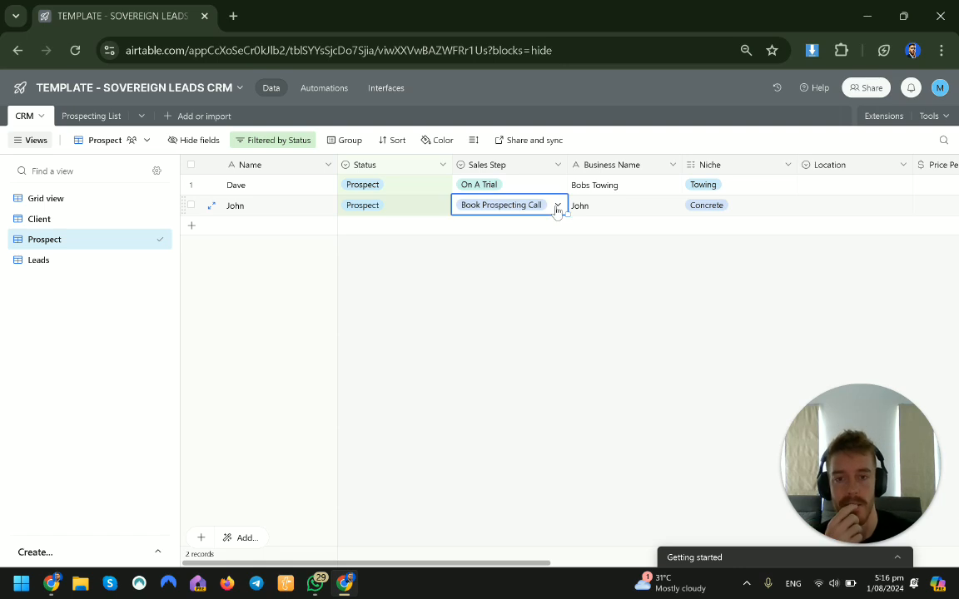
{"action": "left_click", "coordinate": [557, 206]}
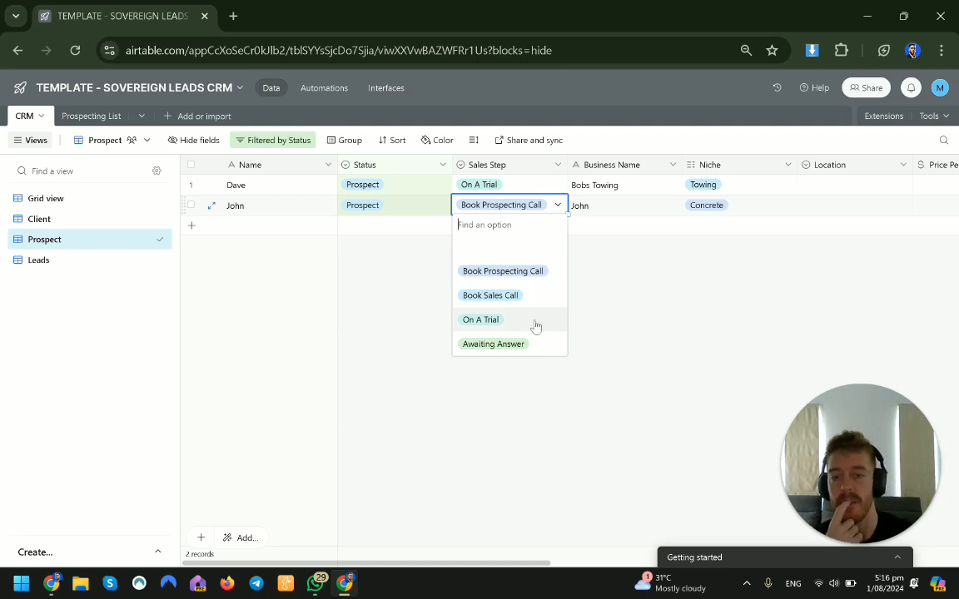
{"action": "type", "text": "C"}
{"action": "key", "text": "BackSpace"}
{"action": "type", "text": "Create Proposal"}
{"action": "key", "text": "Return"}
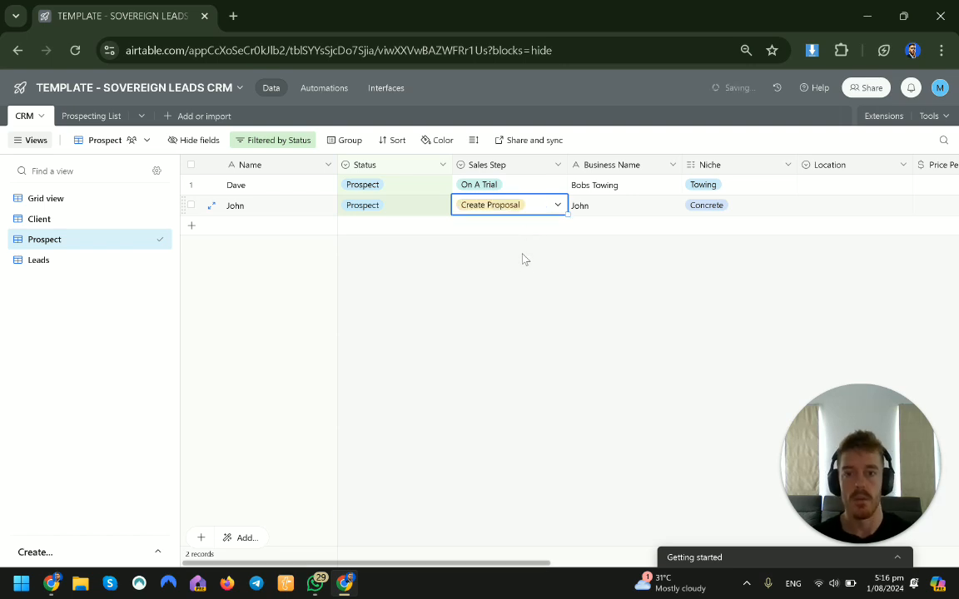
Step: Review the Sales Step options on John's record
{"action": "key", "text": "shift+Return"}
{"action": "left_click", "coordinate": [555, 213]}
{"action": "left_click", "coordinate": [556, 209]}
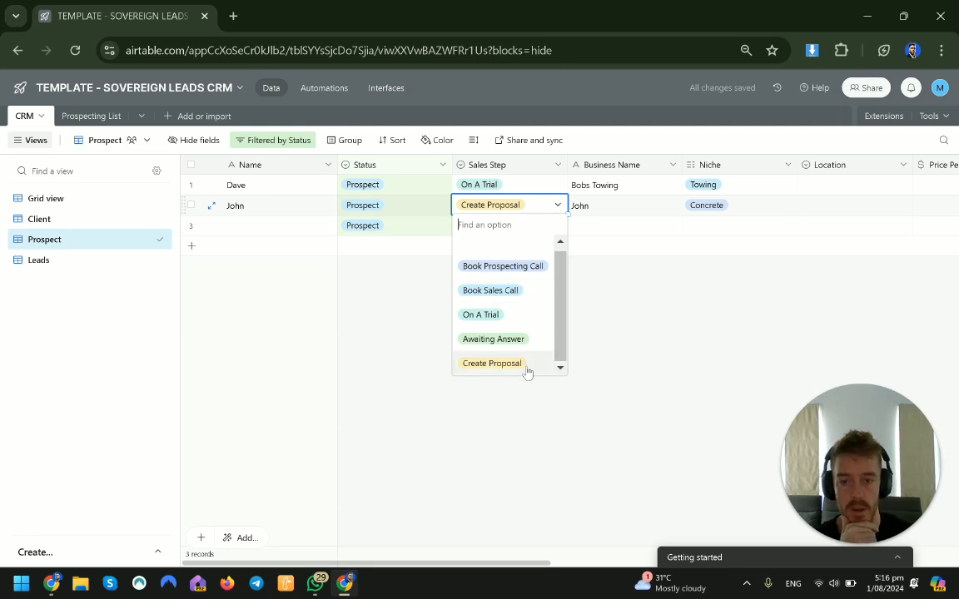
{"action": "left_click", "coordinate": [642, 337]}
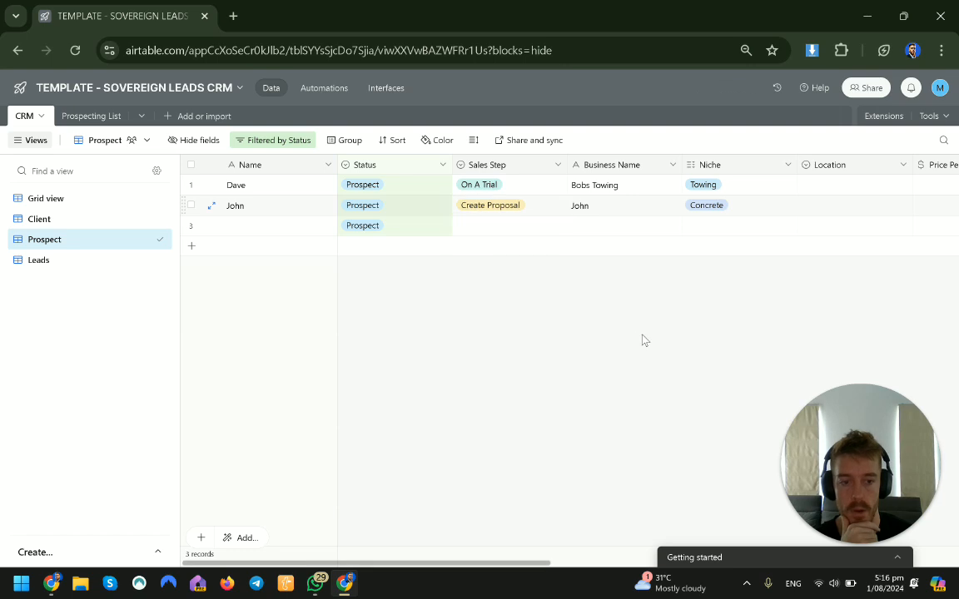
{"action": "double_click", "coordinate": [538, 208]}
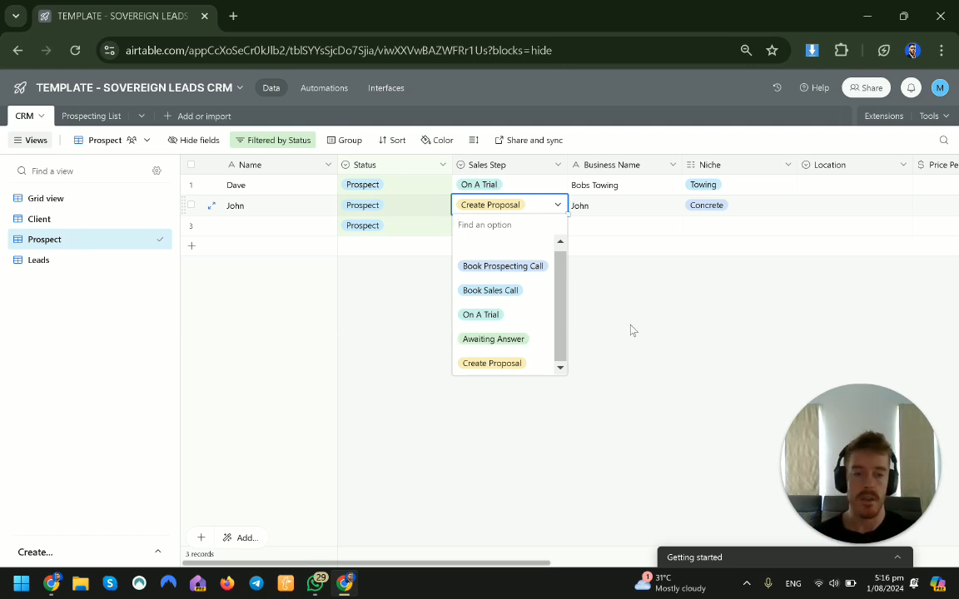
{"action": "left_click", "coordinate": [666, 342]}
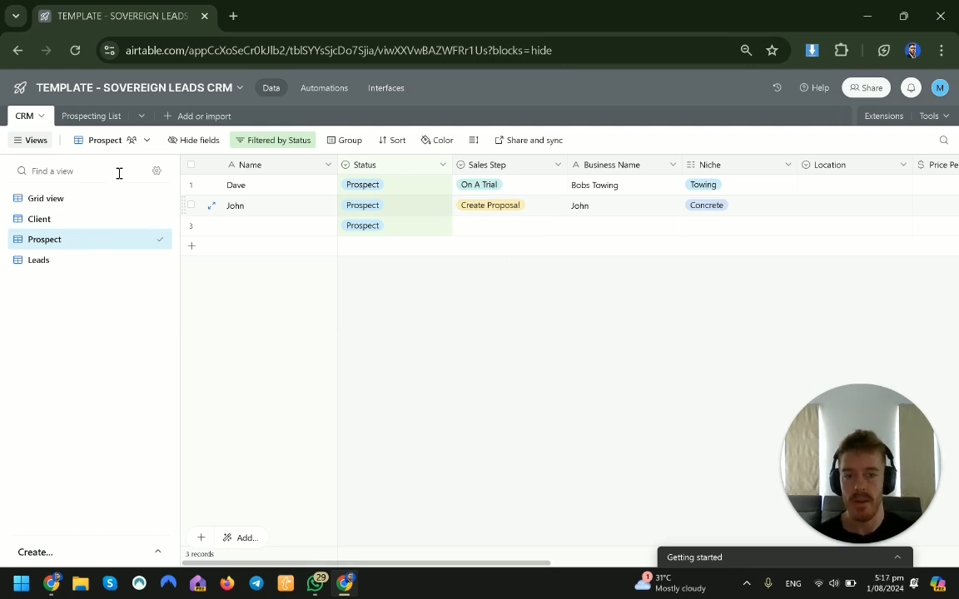
Step: Expand the first record in the Prospecting List and set its Outreach Status to a new Scraped option
{"action": "left_click", "coordinate": [63, 261]}
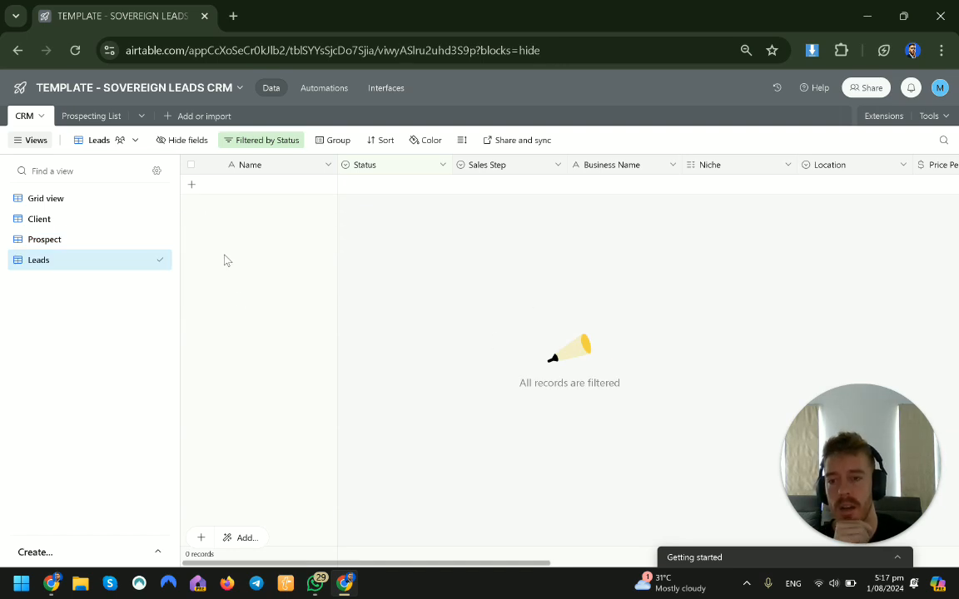
{"action": "left_click", "coordinate": [107, 118]}
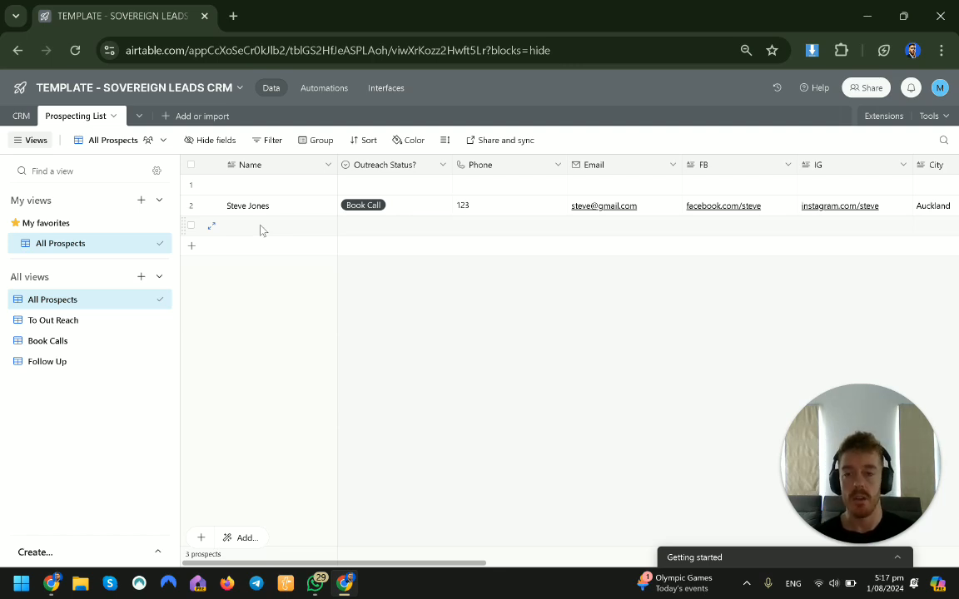
{"action": "left_click", "coordinate": [270, 187]}
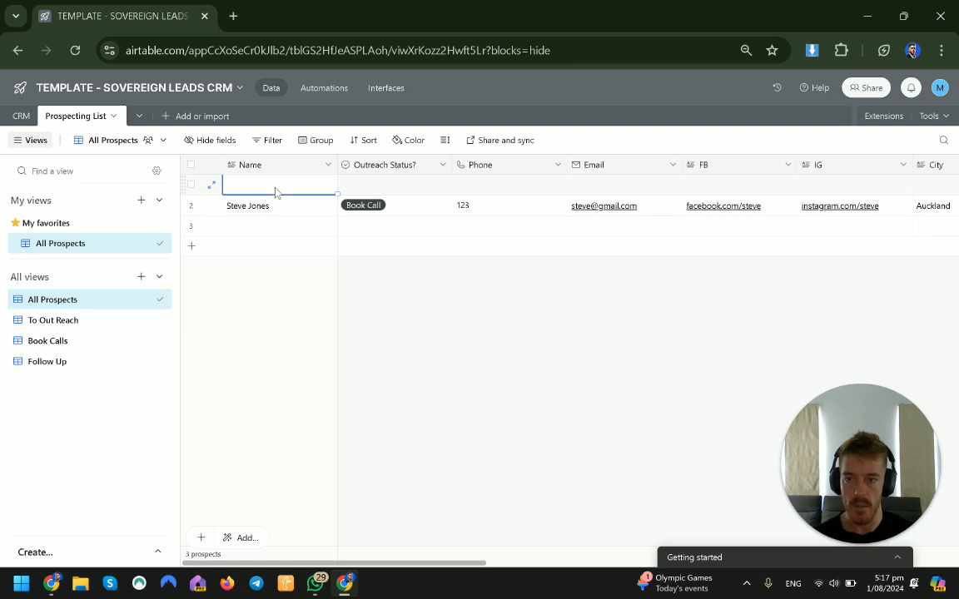
{"action": "left_click", "coordinate": [212, 187]}
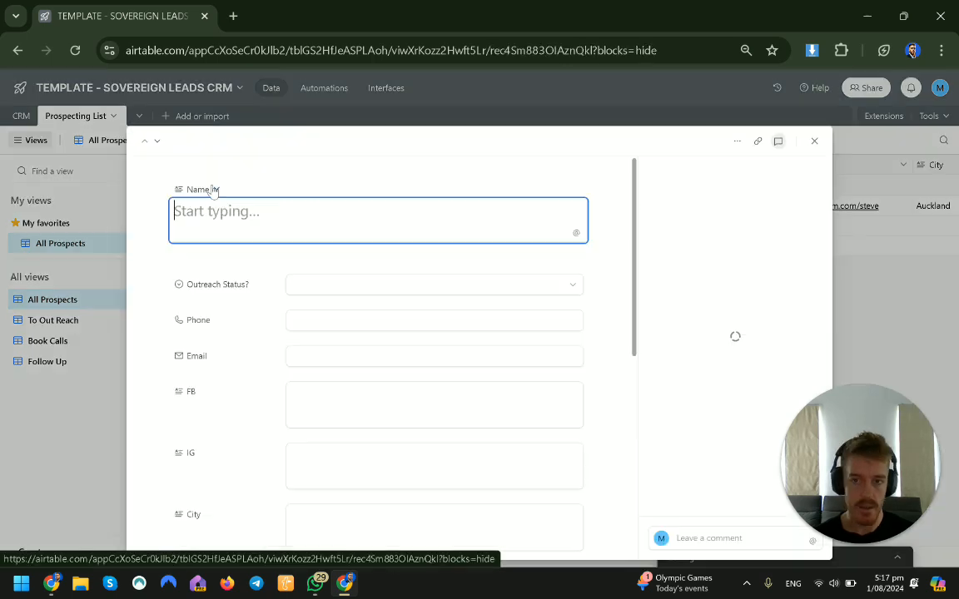
{"action": "left_click", "coordinate": [334, 286]}
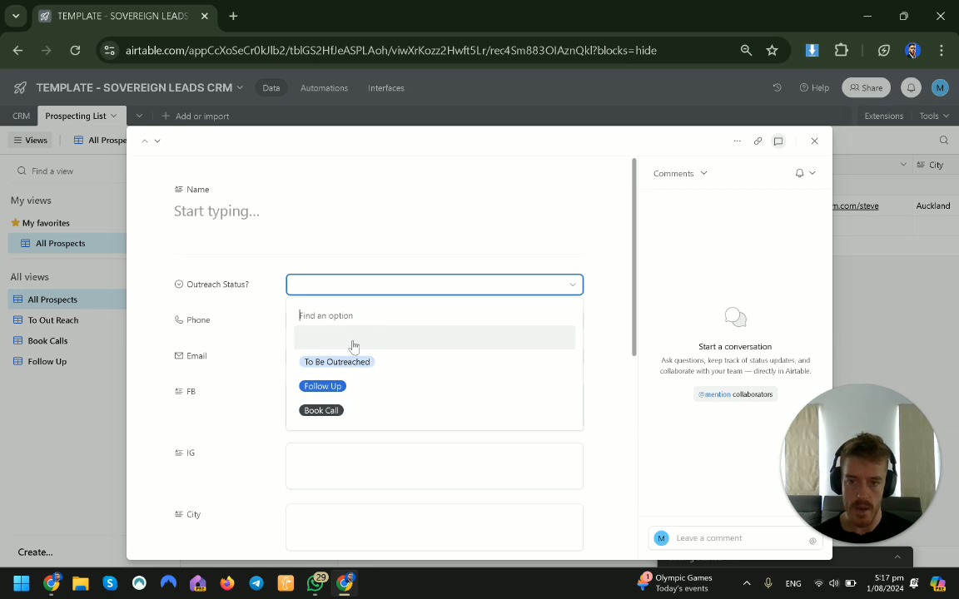
{"action": "type", "text": "Scaped"}
{"action": "left_click", "coordinate": [310, 316]}
{"action": "type", "text": "r"}
{"action": "left_click", "coordinate": [434, 341]}
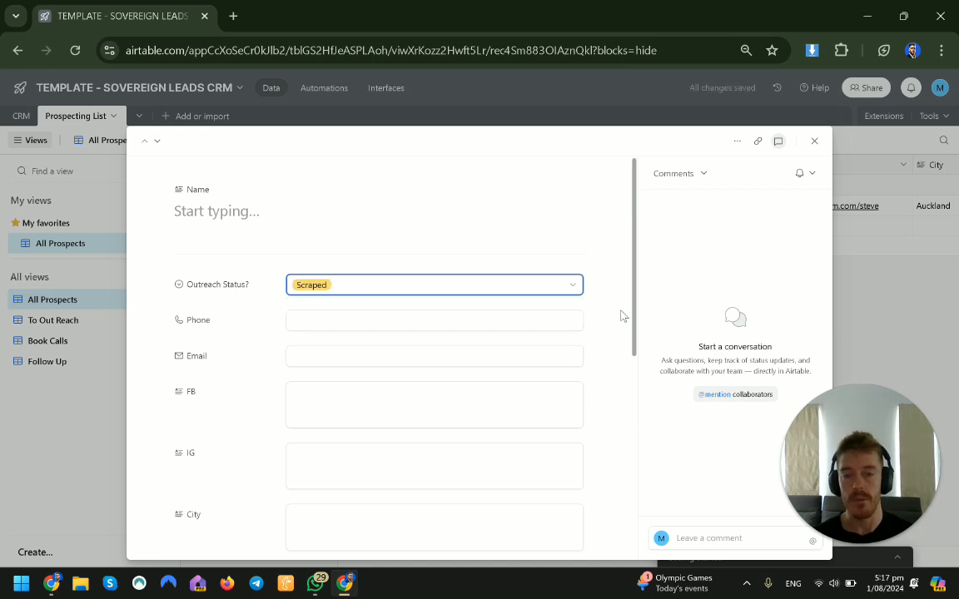
Step: Enter the prospect's phone number and e-mail address
{"action": "left_click", "coordinate": [482, 322]}
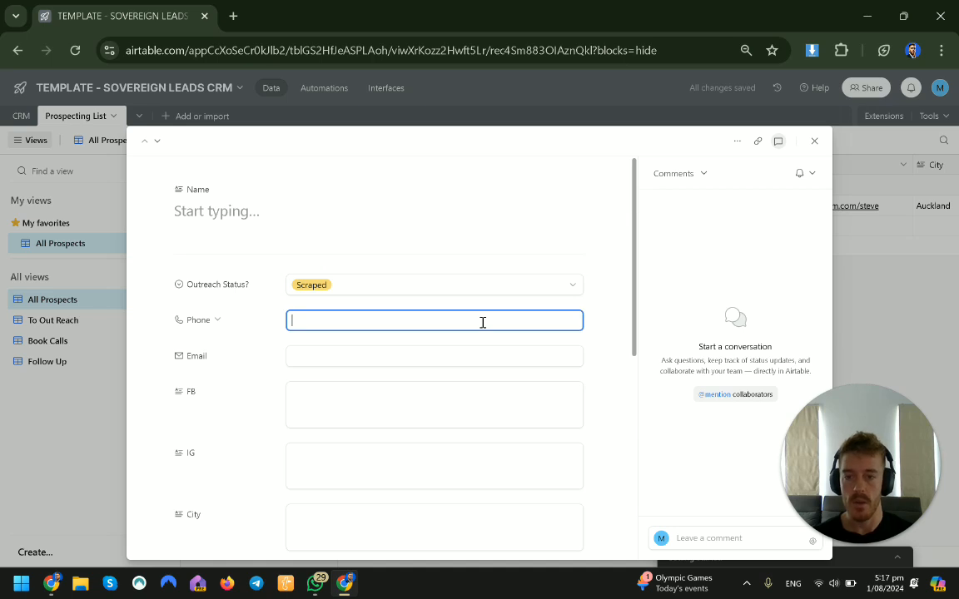
{"action": "type", "text": "0123"}
{"action": "key", "text": "Tab"}
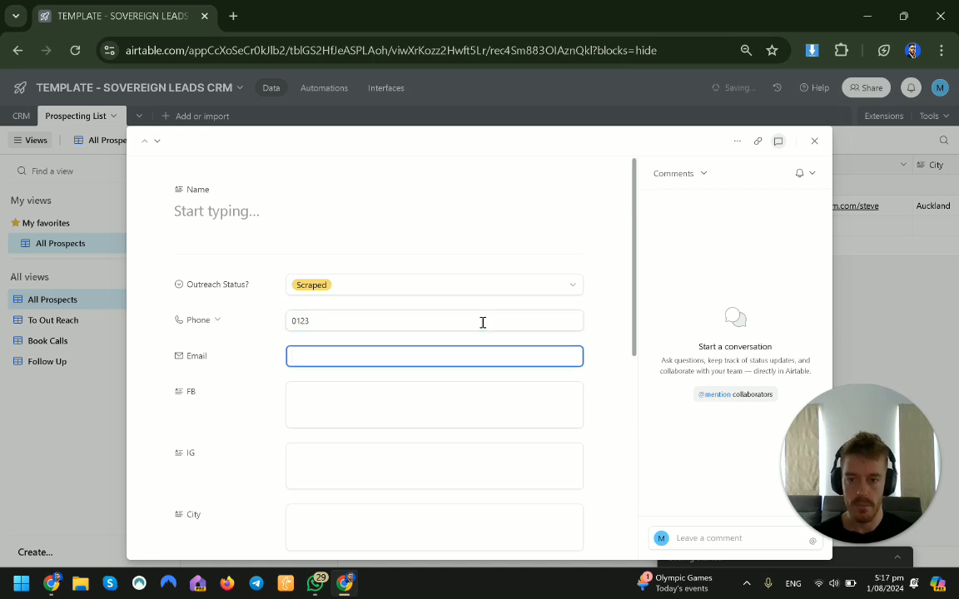
{"action": "type", "text": "test@gmail.com"}
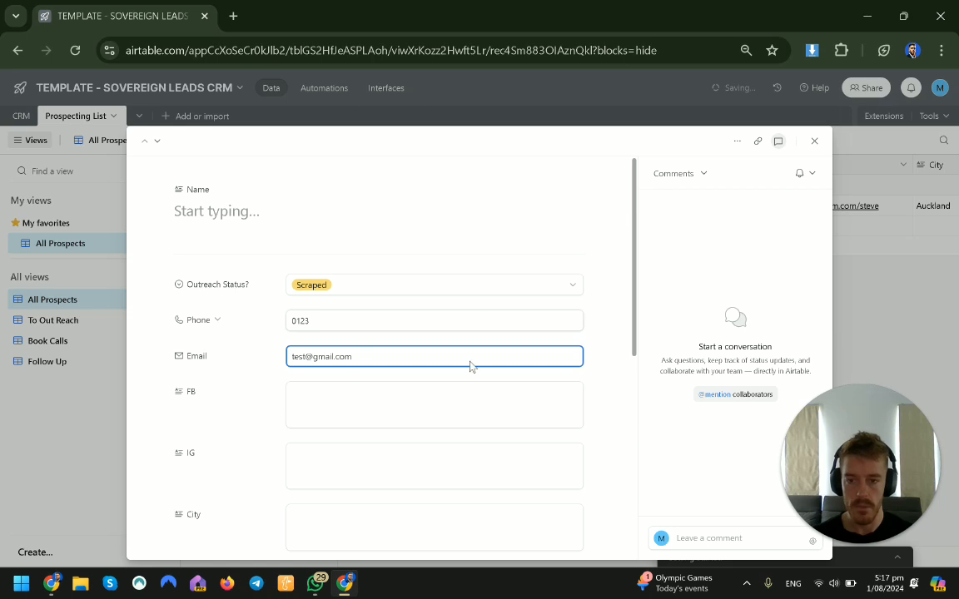
Step: Fill in the prospect's Facebook profile link
{"action": "left_click", "coordinate": [432, 407]}
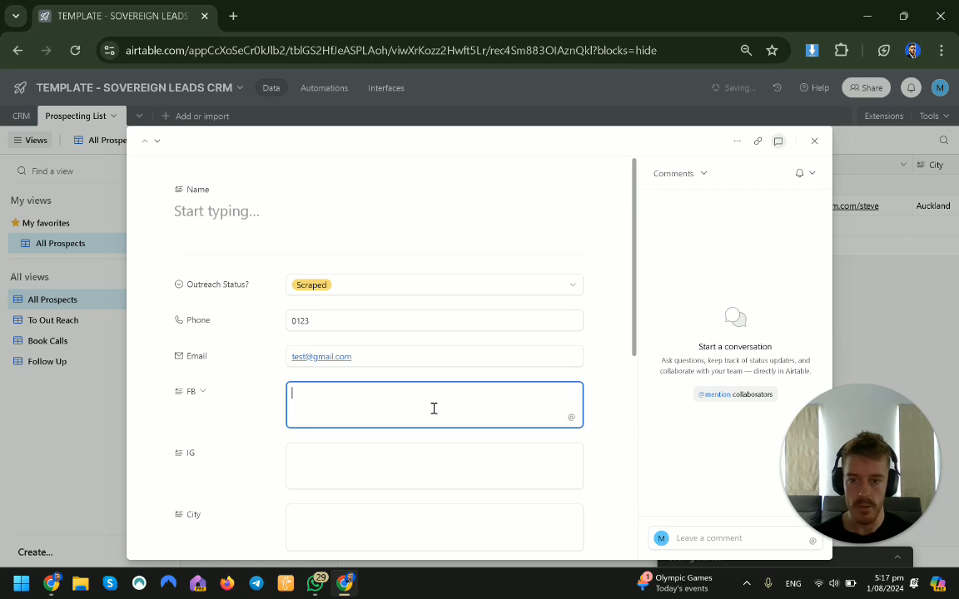
{"action": "scroll", "coordinate": [619, 354], "scroll_direction": "down", "scroll_amount": 1}
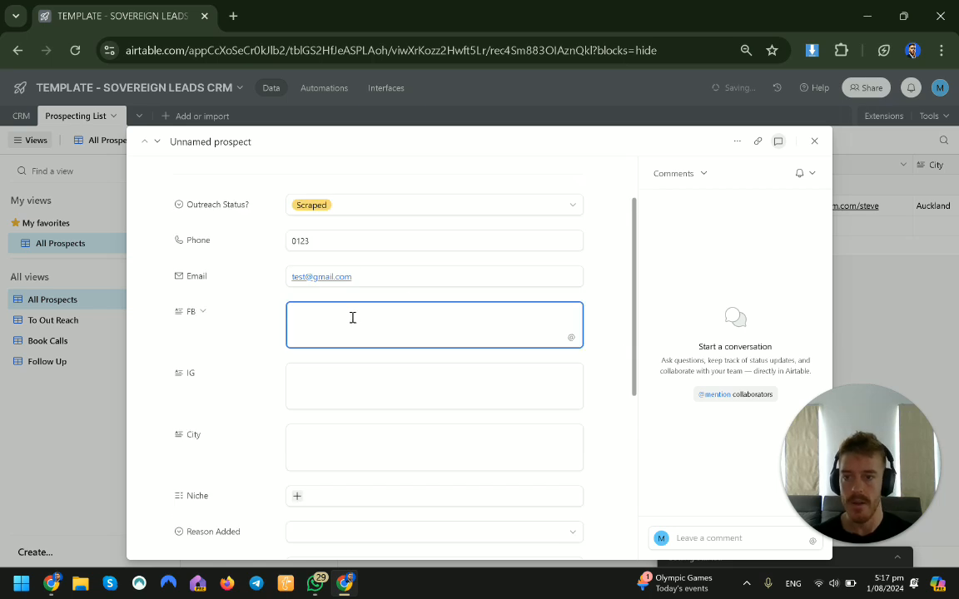
{"action": "type", "text": "facebook.c"}
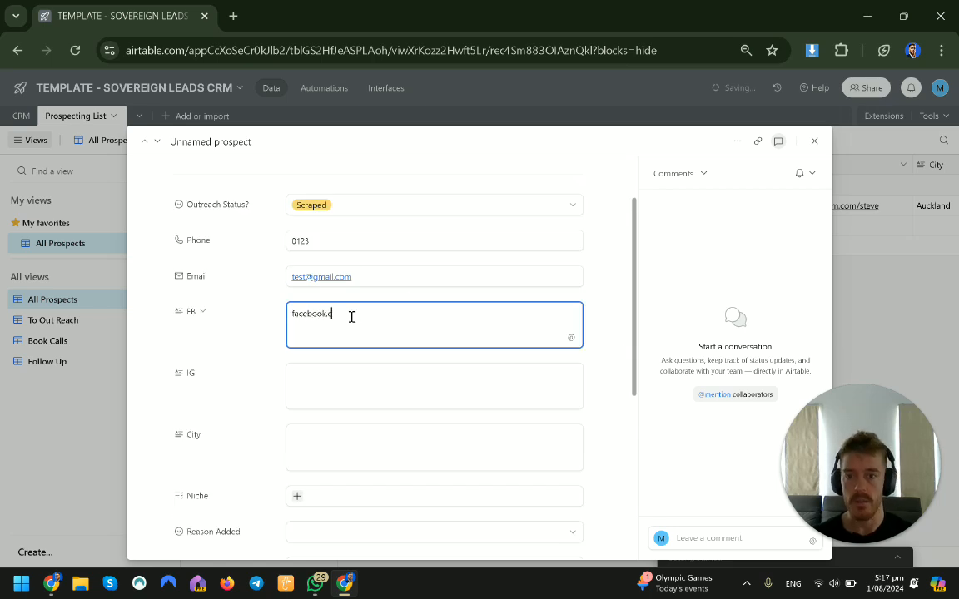
{"action": "type", "text": "om/james"}
{"action": "left_click", "coordinate": [357, 380]}
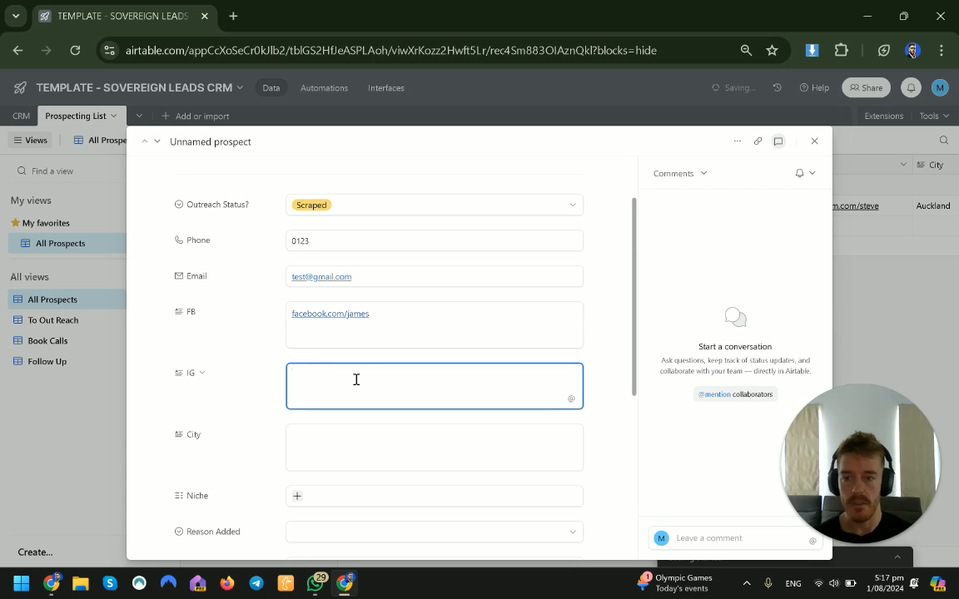
Step: Enter the prospect's Instagram link instagram.com/james and the city Auckland
{"action": "type", "text": "instagram.com/james"}
{"action": "key", "text": "Tab"}
{"action": "type", "text": "Auckland"}
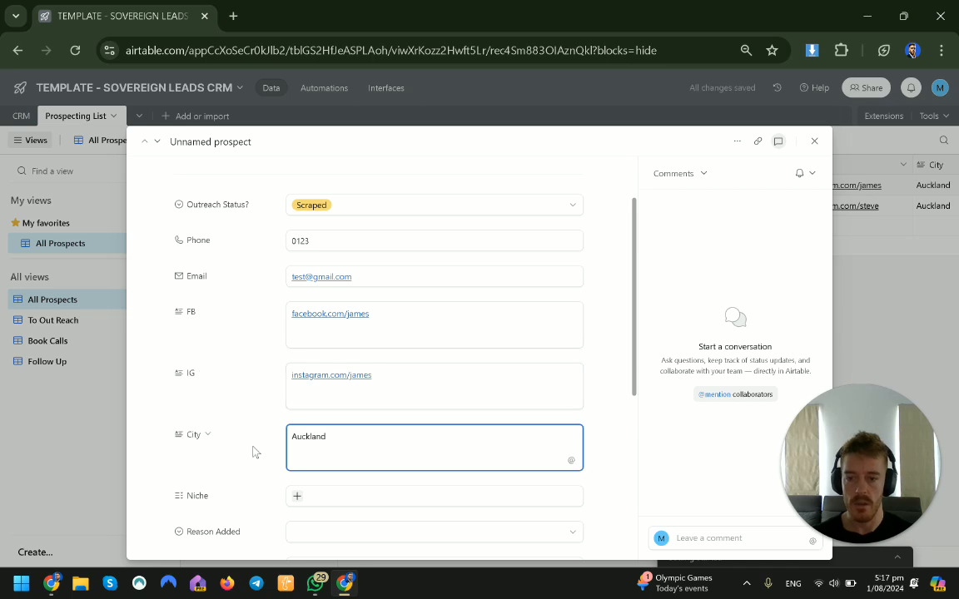
Step: Convert the City field to a single select field type
{"action": "left_click", "coordinate": [208, 437]}
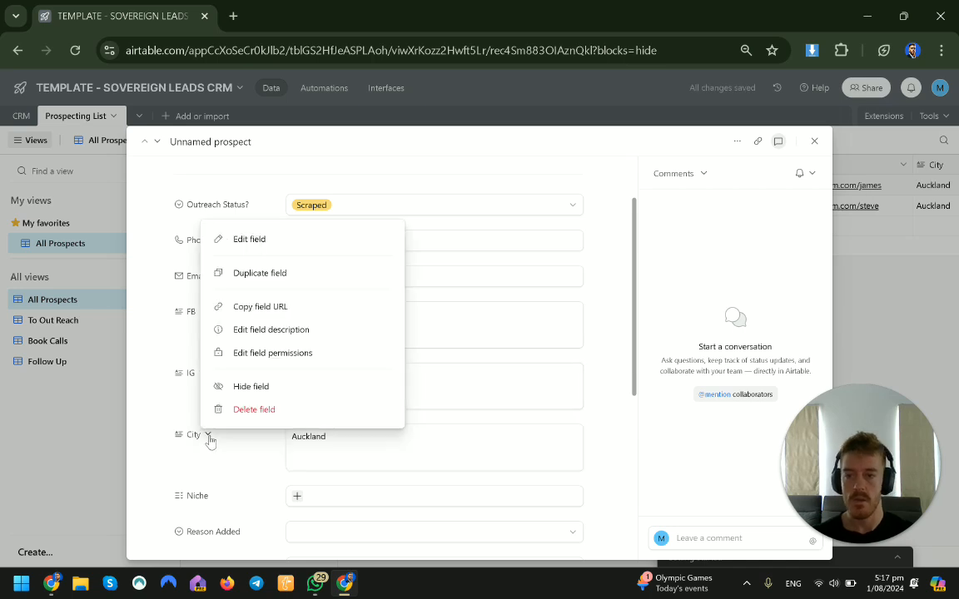
{"action": "left_click", "coordinate": [267, 238]}
{"action": "left_click", "coordinate": [439, 270]}
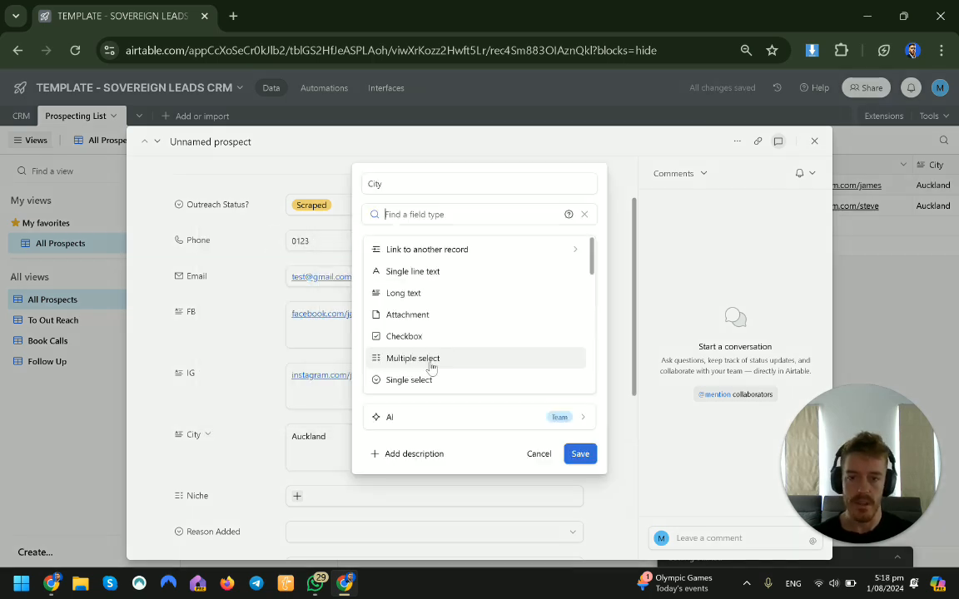
{"action": "left_click", "coordinate": [431, 381]}
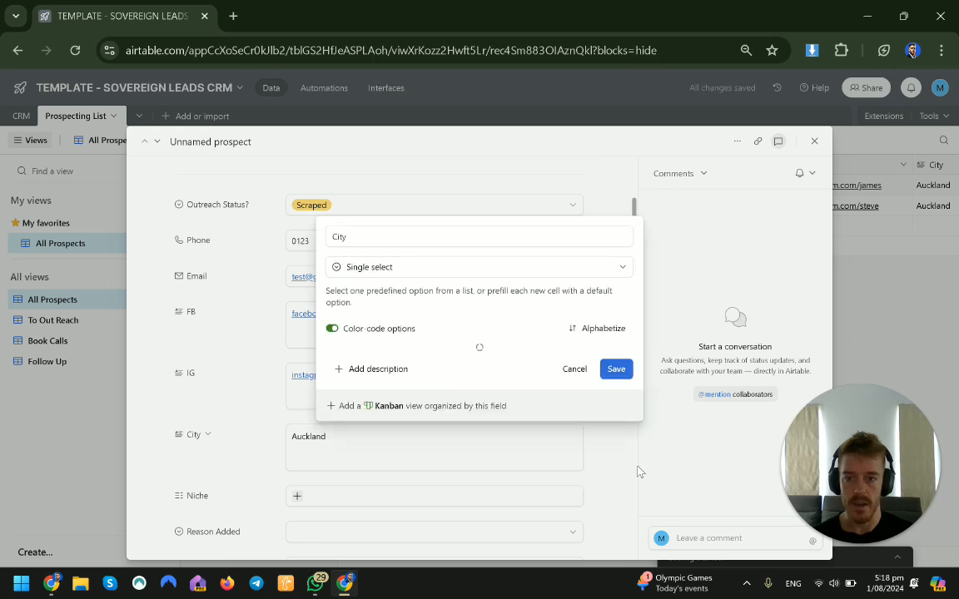
{"action": "left_click", "coordinate": [665, 389]}
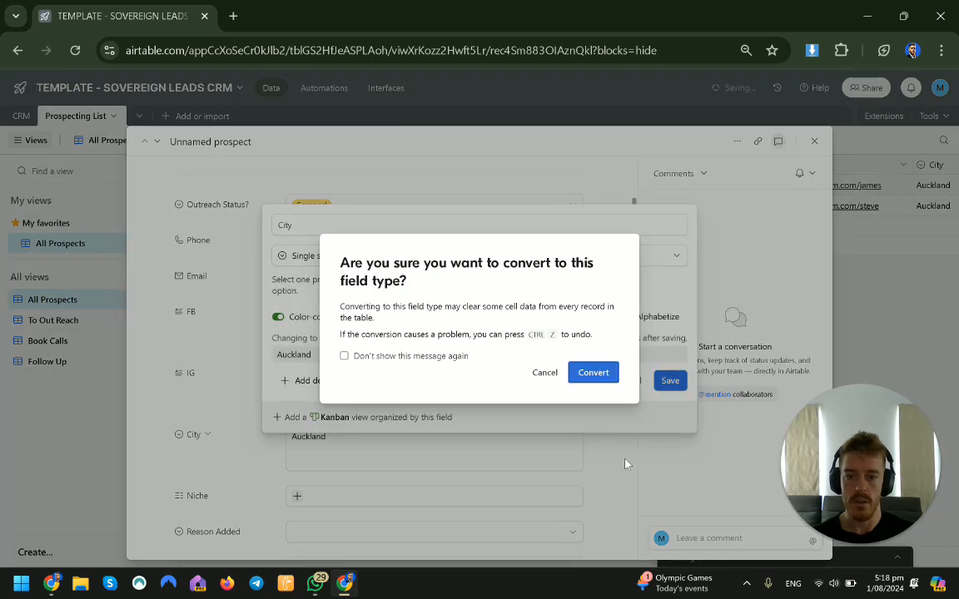
{"action": "left_click", "coordinate": [601, 370]}
Step: Add Towing as the prospect's Niche
{"action": "scroll", "coordinate": [500, 449], "scroll_direction": "down", "scroll_amount": 1}
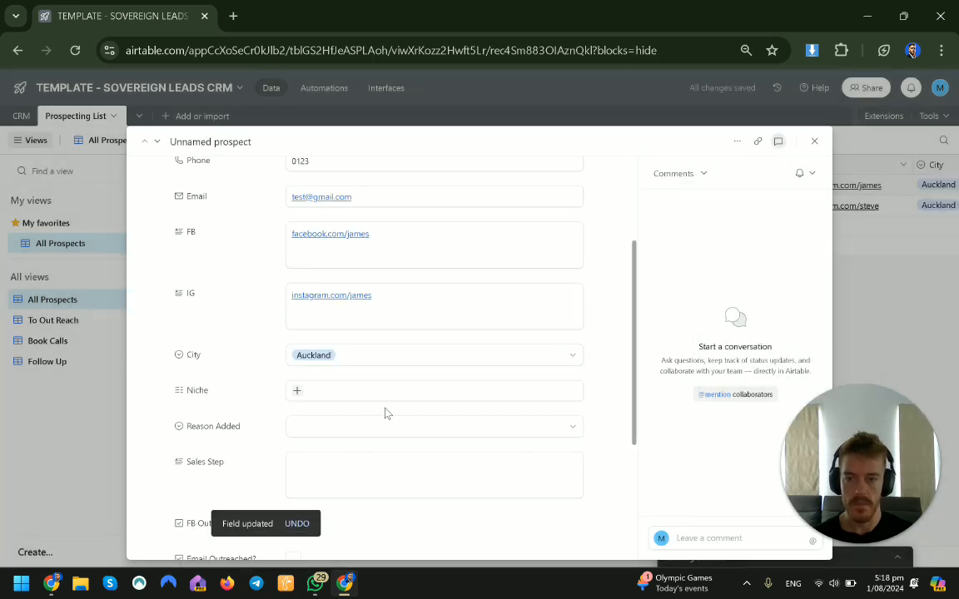
{"action": "left_click", "coordinate": [299, 393]}
{"action": "left_click", "coordinate": [326, 452]}
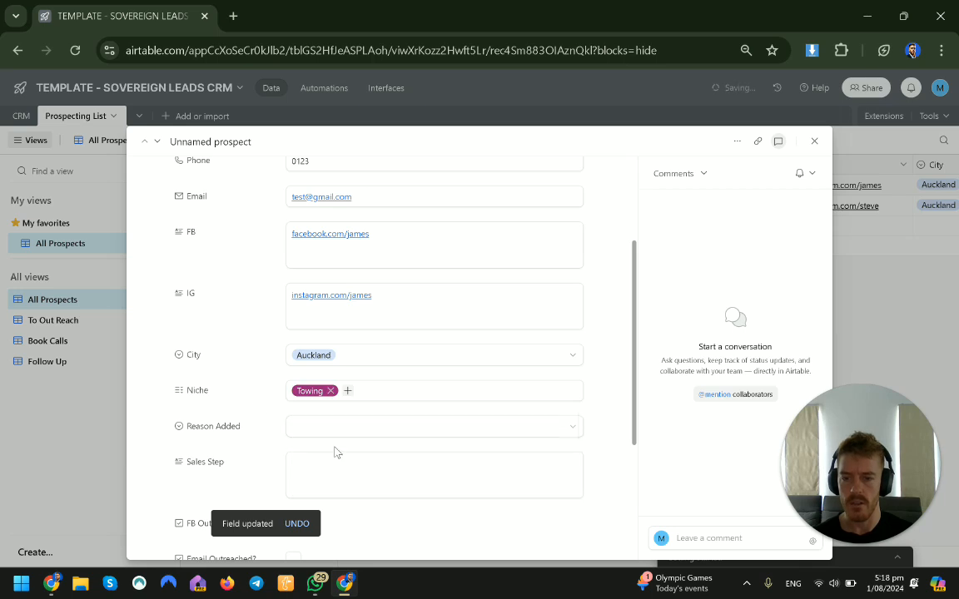
Step: Set the prospect's Reason Added to Running Google Ads
{"action": "left_click", "coordinate": [372, 427]}
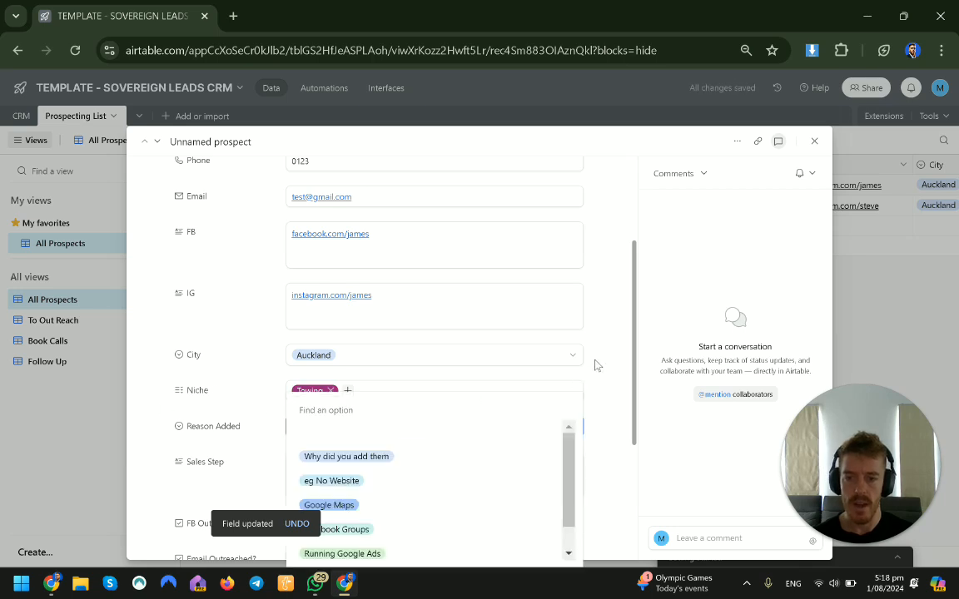
{"action": "scroll", "coordinate": [599, 367], "scroll_direction": "down", "scroll_amount": 1}
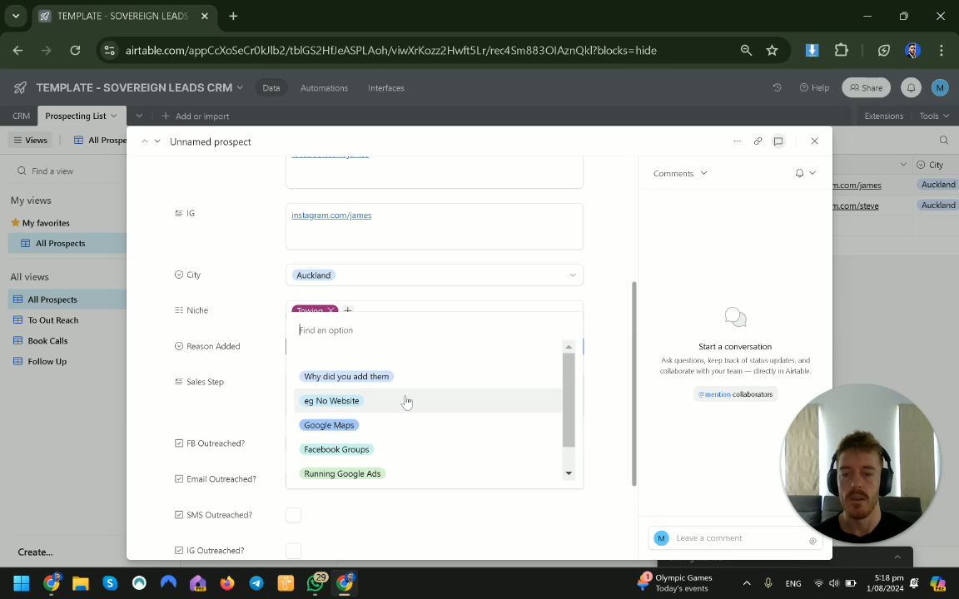
{"action": "left_click", "coordinate": [343, 468]}
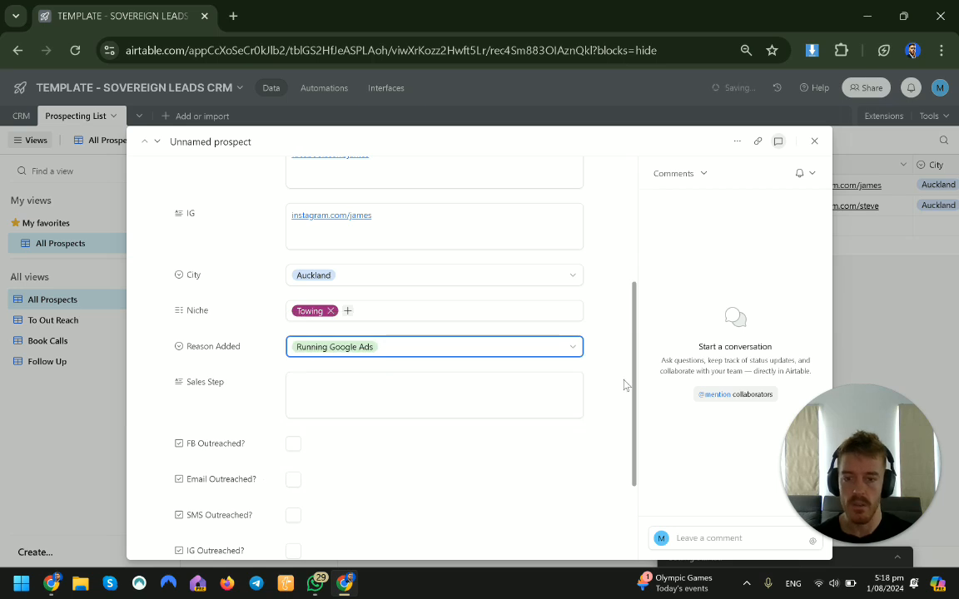
Step: Hide the Sales Step field from the prospect record
{"action": "scroll", "coordinate": [444, 323], "scroll_direction": "down", "scroll_amount": 1}
{"action": "left_click", "coordinate": [444, 323]}
{"action": "left_click", "coordinate": [229, 302]}
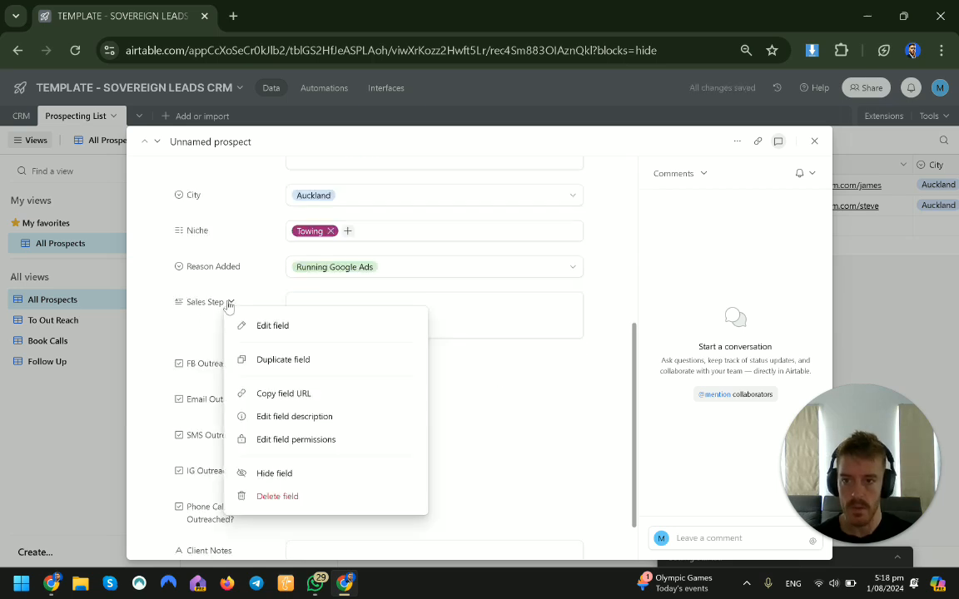
{"action": "left_click", "coordinate": [223, 302]}
{"action": "left_click", "coordinate": [223, 302]}
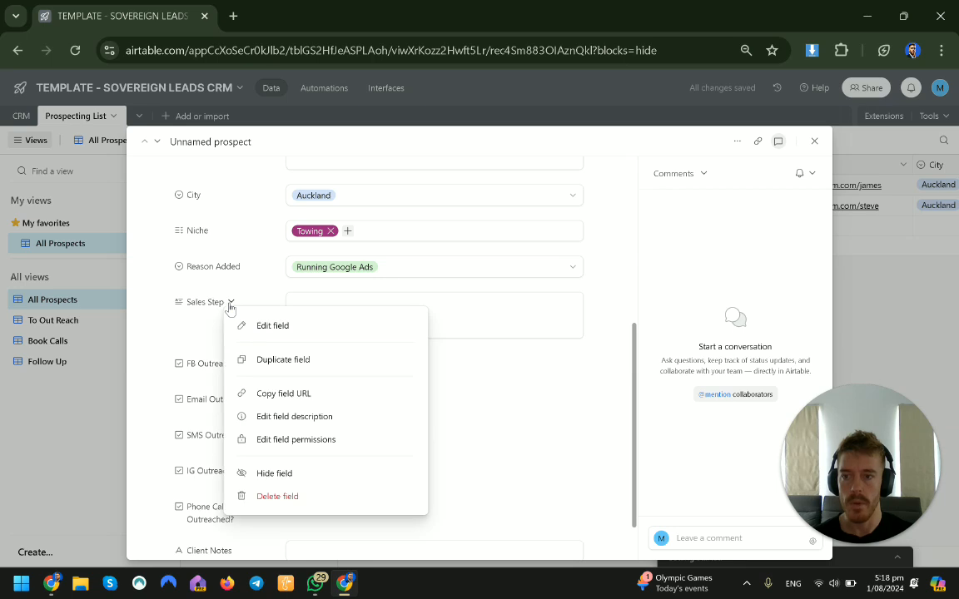
{"action": "left_click", "coordinate": [316, 473]}
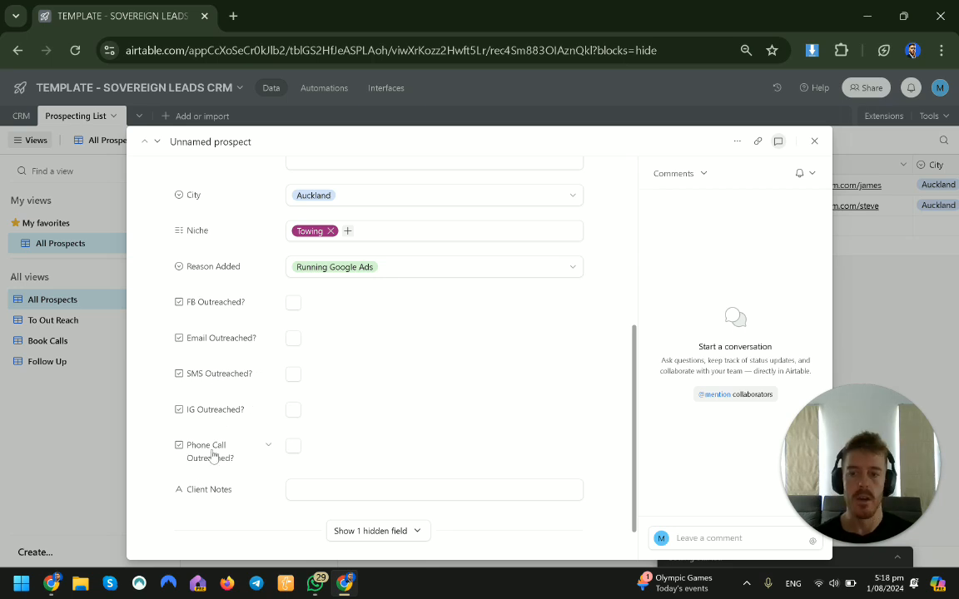
Step: Fill in the Client Notes with "Runnings Google Ads, shit website" and close the record
{"action": "scroll", "coordinate": [212, 416], "scroll_direction": "down", "scroll_amount": 1}
{"action": "left_click", "coordinate": [303, 433]}
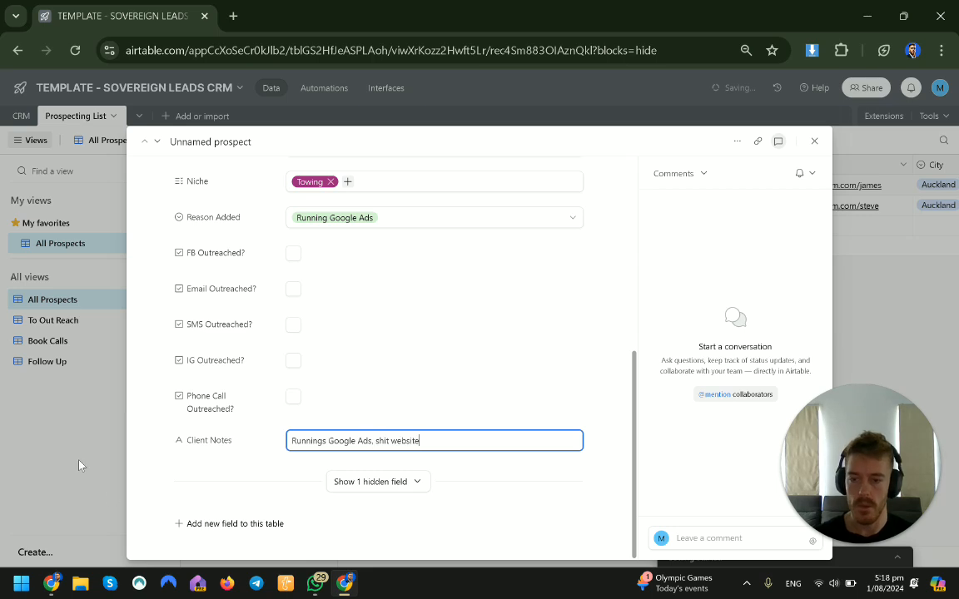
{"action": "left_click", "coordinate": [79, 466]}
Step: Name the first prospect record James
{"action": "double_click", "coordinate": [254, 184]}
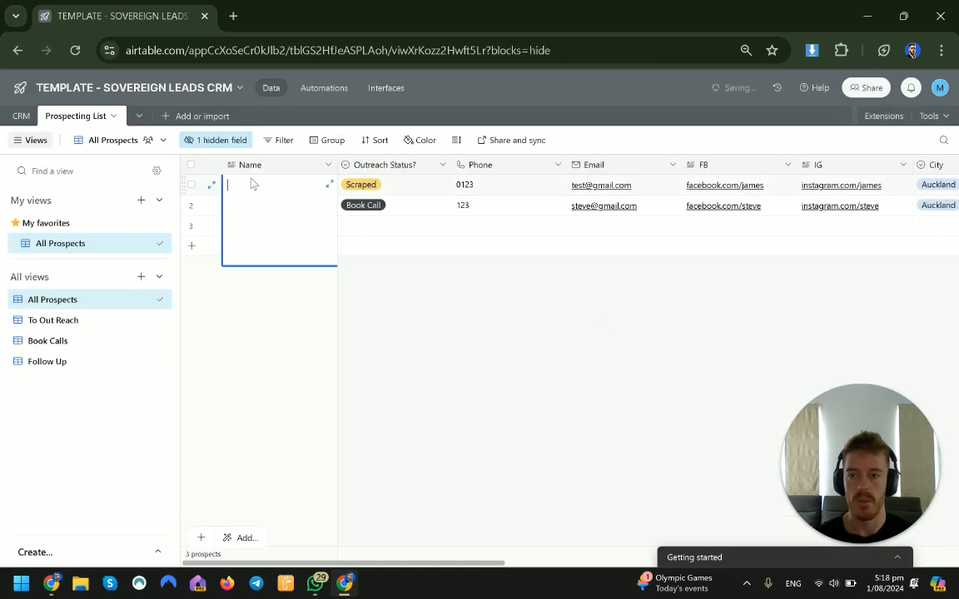
{"action": "type", "text": "James"}
{"action": "left_click", "coordinate": [490, 331]}
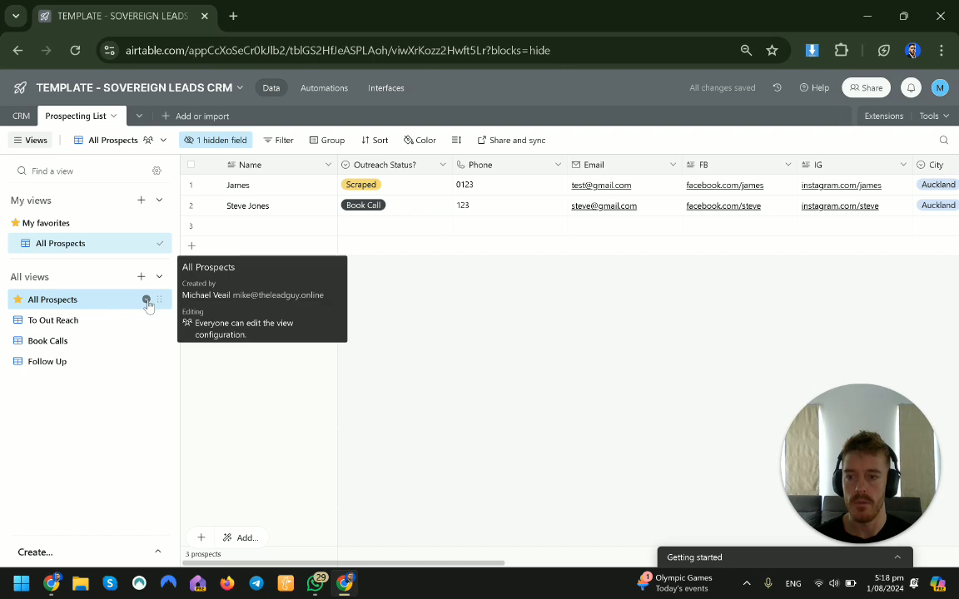
Step: Duplicate the All Prospects view and rename the copy Scarped
{"action": "left_click", "coordinate": [146, 300]}
{"action": "left_click", "coordinate": [213, 384]}
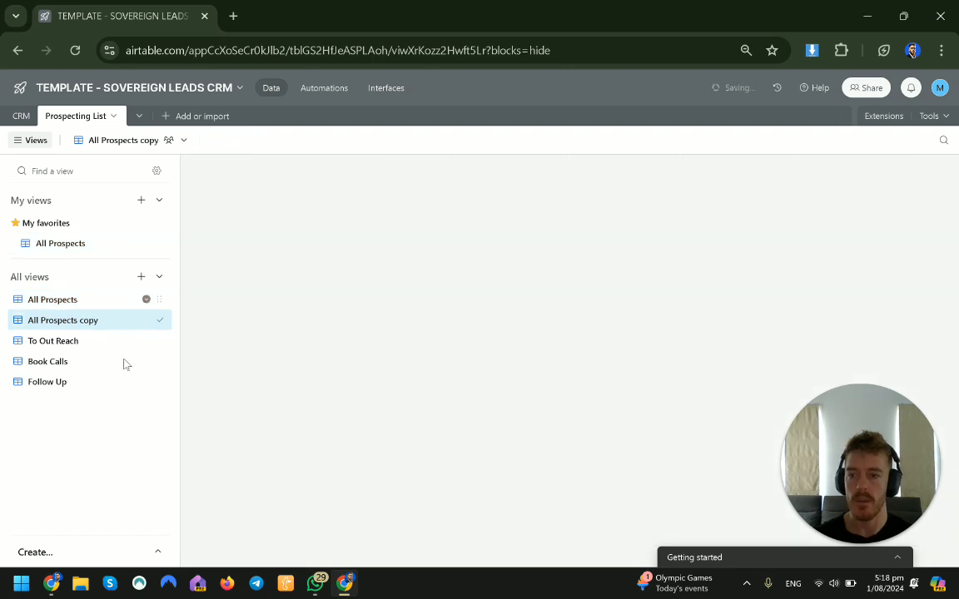
{"action": "left_click", "coordinate": [402, 174]}
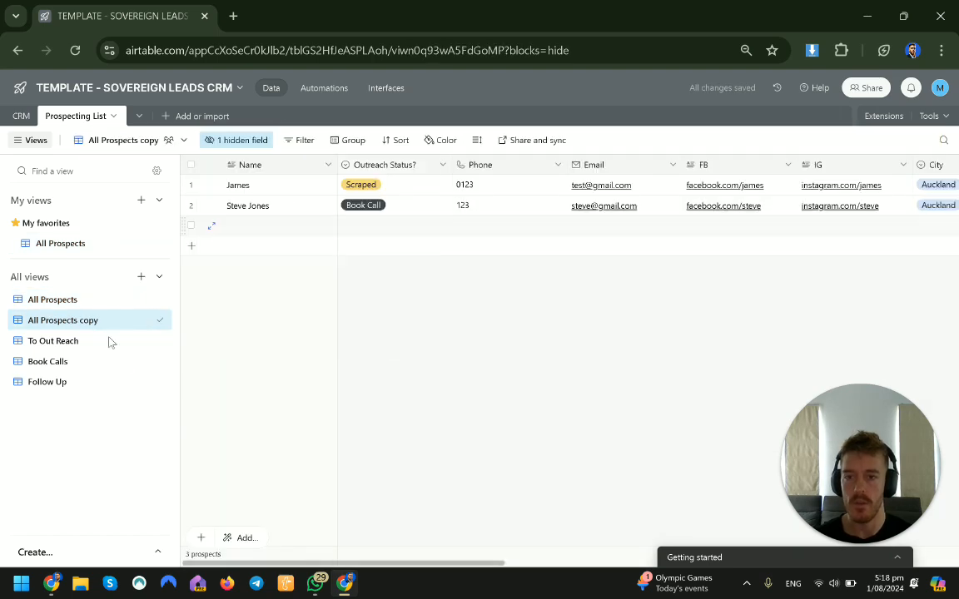
{"action": "double_click", "coordinate": [86, 317]}
{"action": "type", "text": "Sc"}
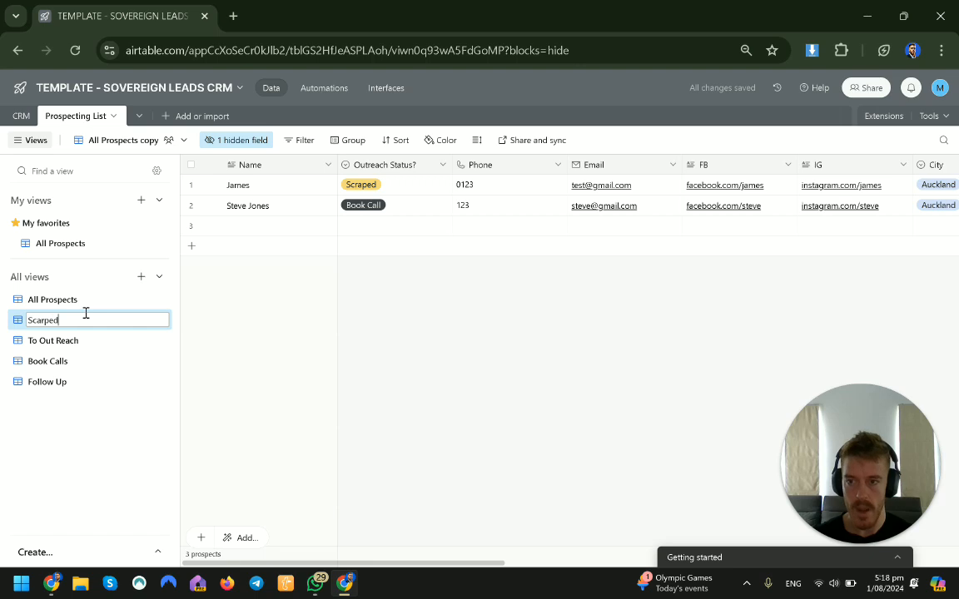
{"action": "type", "text": "arped"}
{"action": "key", "text": "Return"}
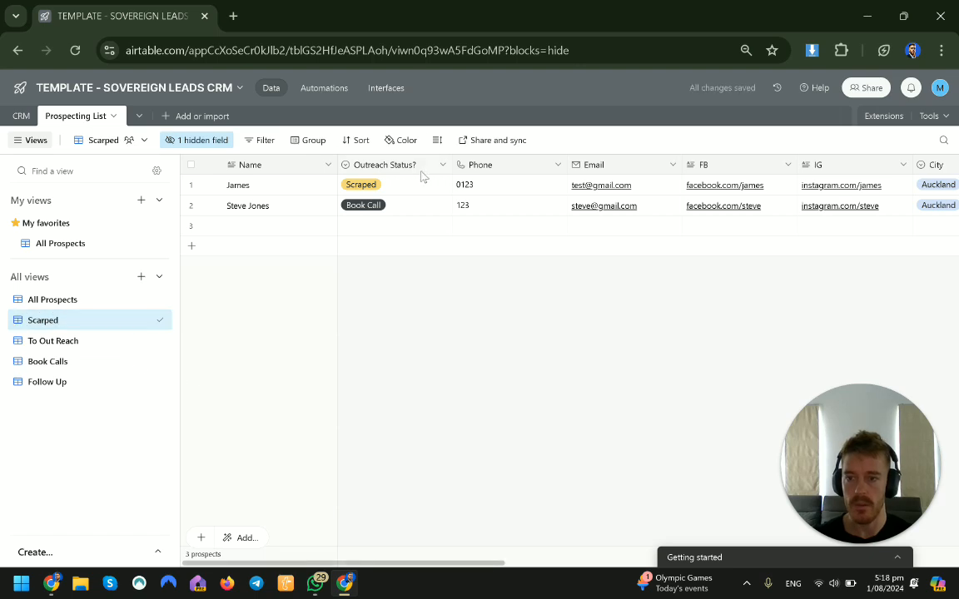
Step: Group the view by Outreach Status, then undo the grouping
{"action": "left_click", "coordinate": [309, 140]}
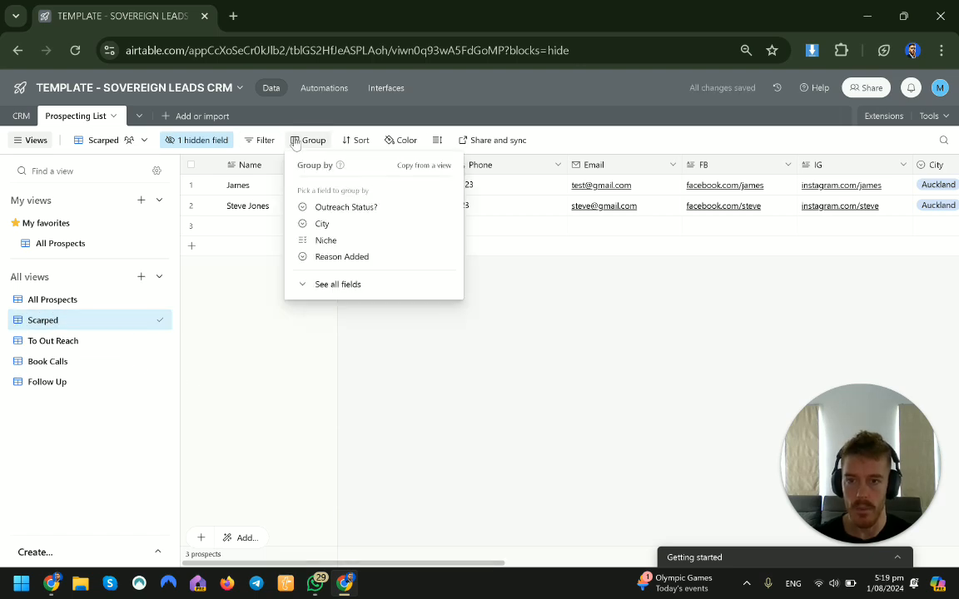
{"action": "left_click", "coordinate": [344, 208]}
{"action": "left_click", "coordinate": [467, 196]}
{"action": "left_click", "coordinate": [441, 204]}
{"action": "left_click", "coordinate": [463, 460]}
{"action": "left_click", "coordinate": [473, 500]}
{"action": "key", "text": "ctrl+z"}
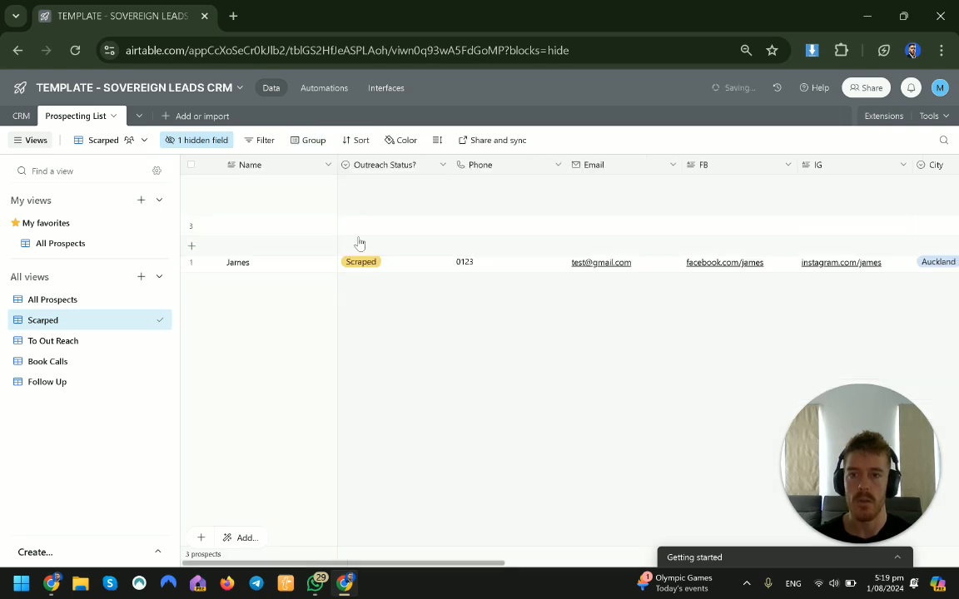
Step: Filter the Scarped view to show prospects whose Outreach Status is Scraped
{"action": "left_click", "coordinate": [262, 139]}
{"action": "left_click", "coordinate": [283, 188]}
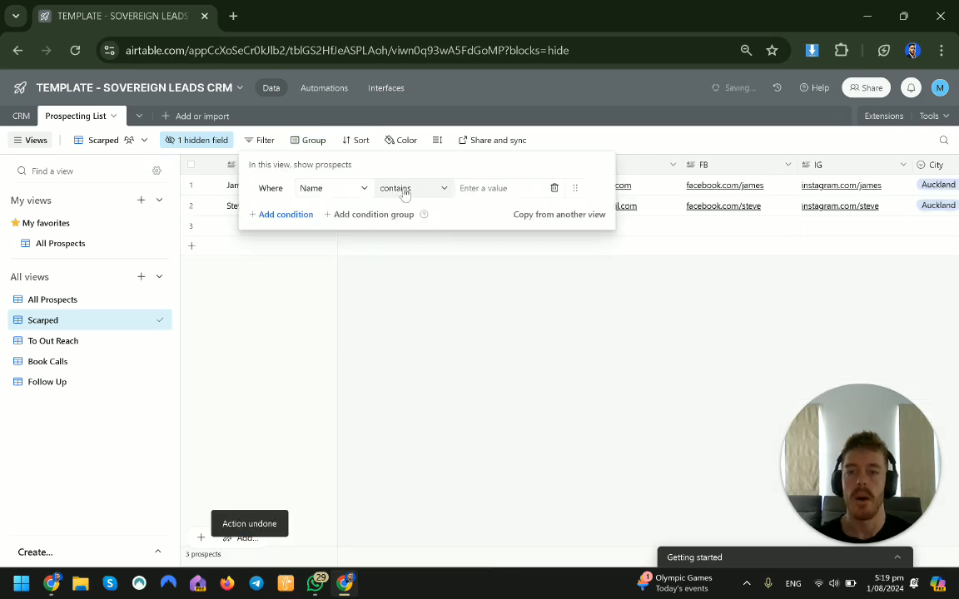
{"action": "left_click", "coordinate": [358, 188]}
{"action": "left_click", "coordinate": [360, 262]}
{"action": "left_click", "coordinate": [423, 191]}
{"action": "left_click", "coordinate": [569, 193]}
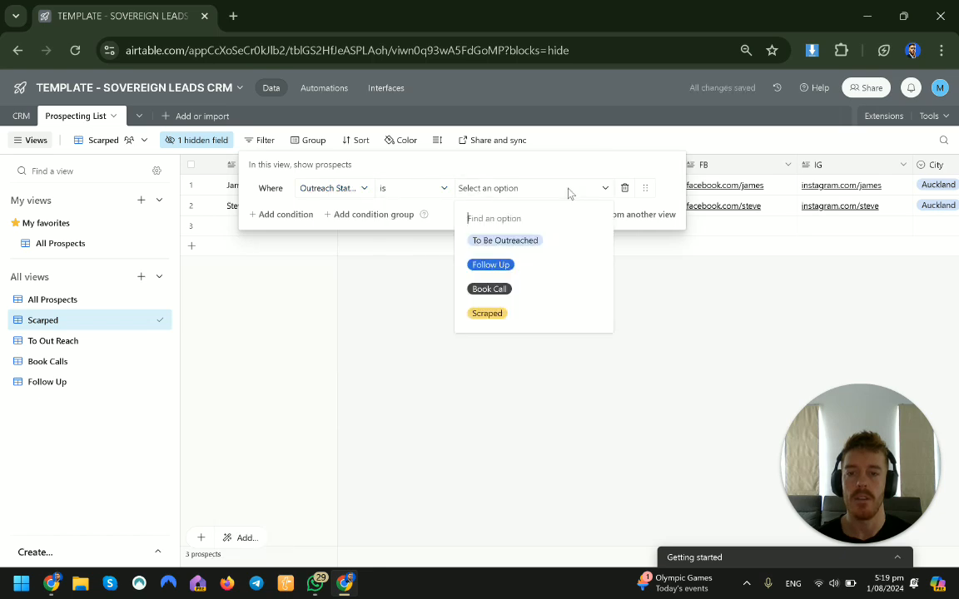
{"action": "left_click", "coordinate": [491, 313]}
{"action": "left_click", "coordinate": [422, 367]}
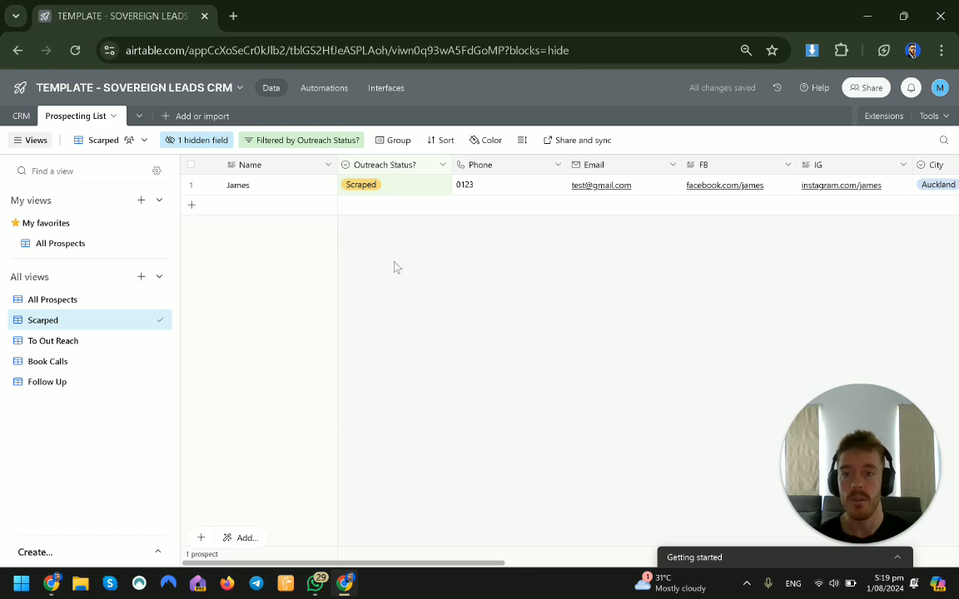
Step: Delete the Scarped view
{"action": "left_click", "coordinate": [80, 342]}
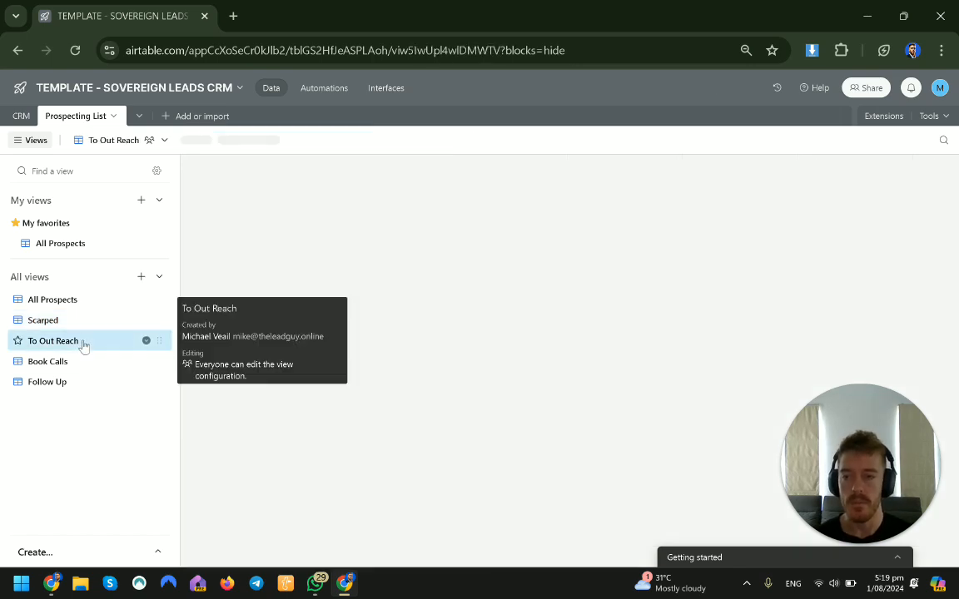
{"action": "left_click", "coordinate": [99, 323]}
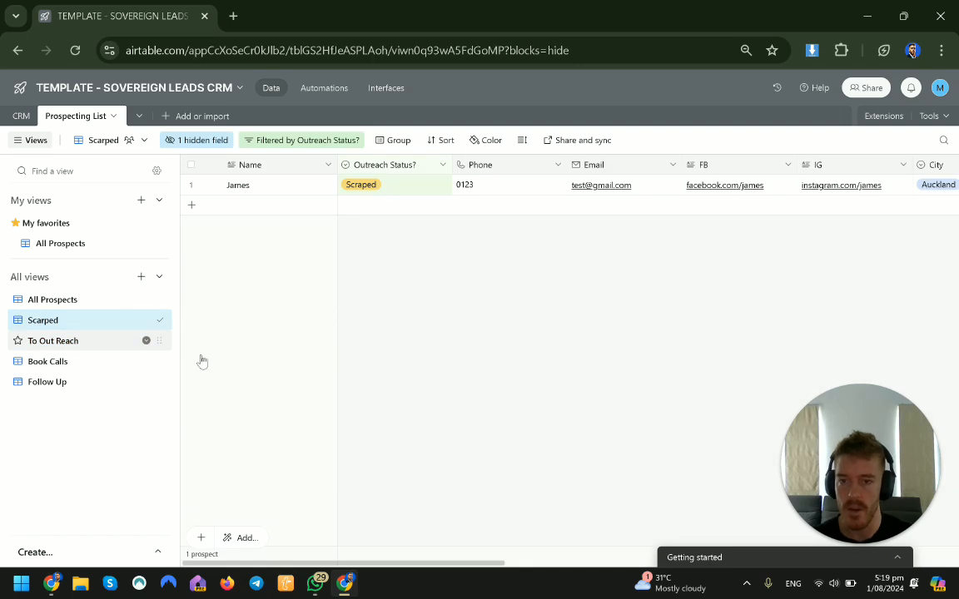
{"action": "left_click", "coordinate": [146, 320]}
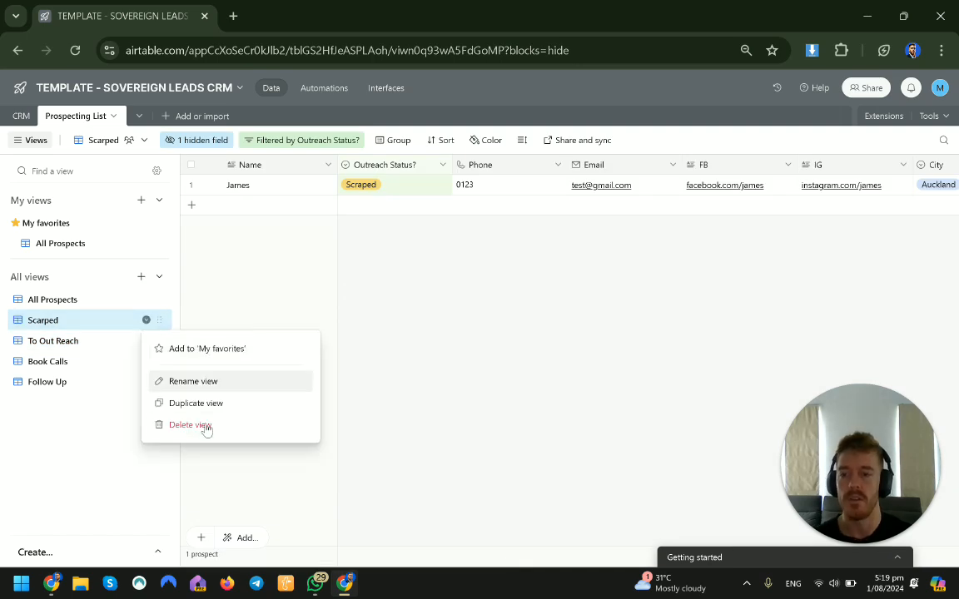
{"action": "left_click", "coordinate": [205, 426]}
Step: Change the To Out Reach view's filter to Outreach Status is any of Scraped and To Be Outreached
{"action": "left_click", "coordinate": [61, 326]}
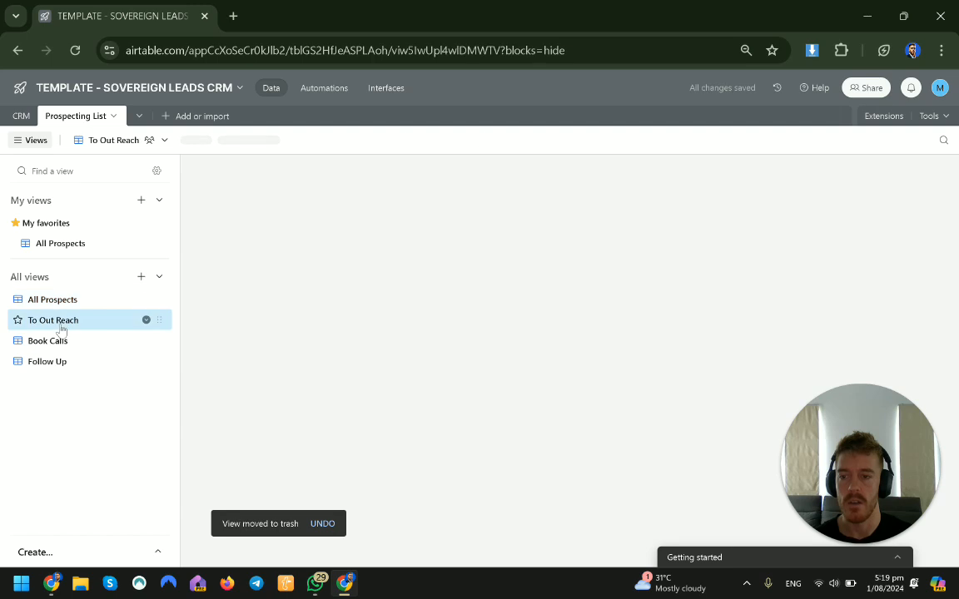
{"action": "left_click", "coordinate": [346, 140]}
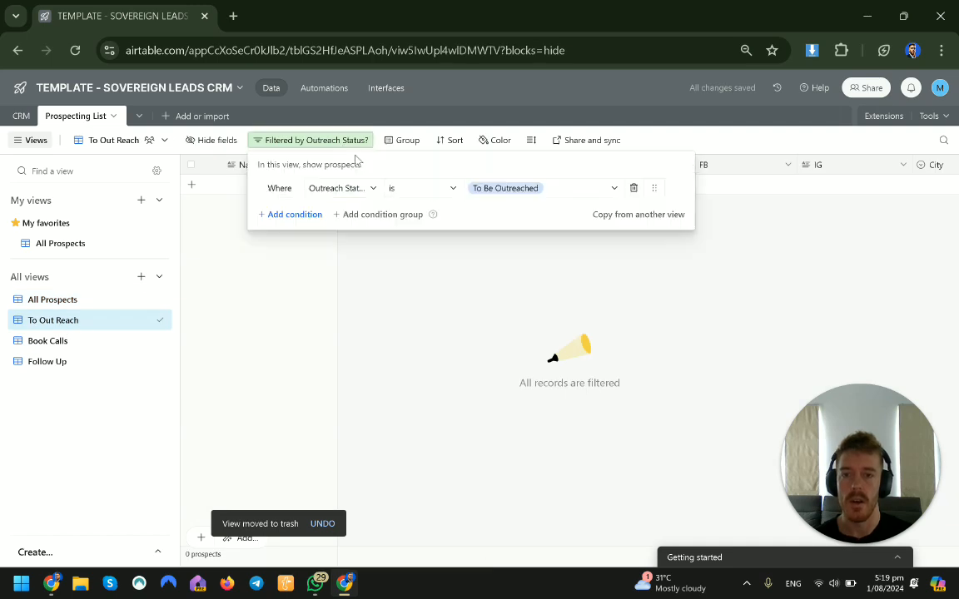
{"action": "left_click", "coordinate": [541, 188]}
{"action": "left_click", "coordinate": [497, 314]}
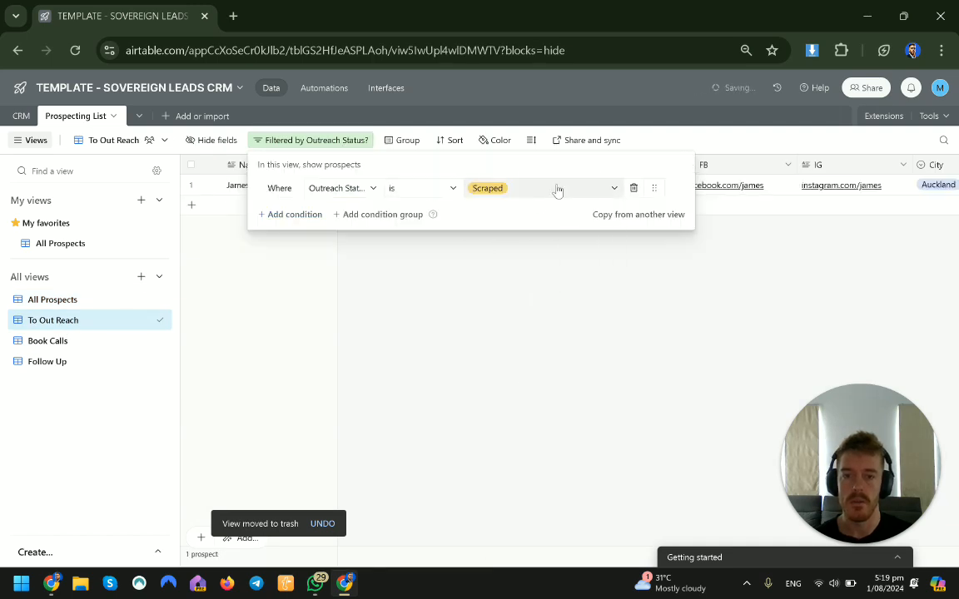
{"action": "left_click", "coordinate": [377, 188]}
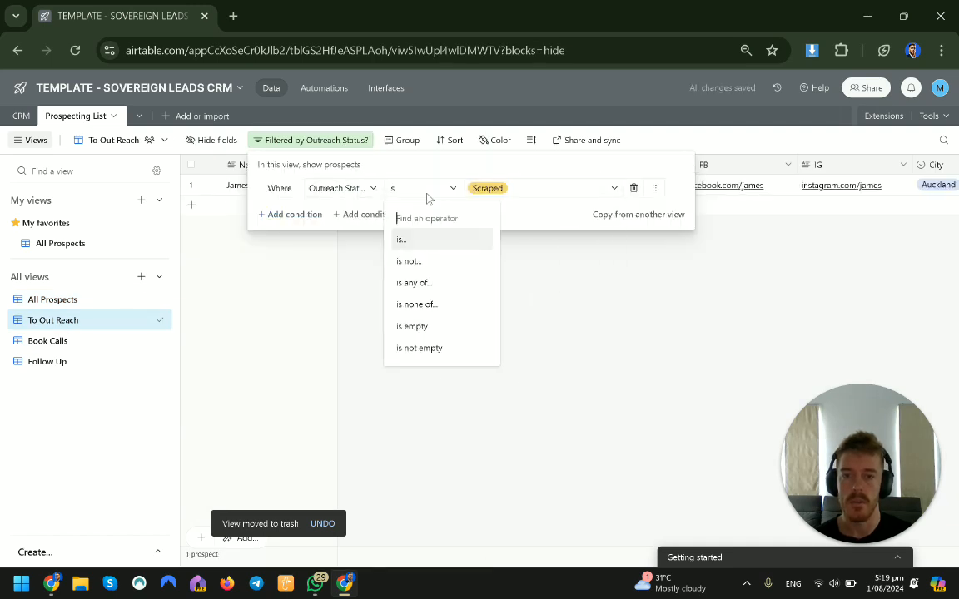
{"action": "left_click", "coordinate": [417, 282]}
{"action": "left_click", "coordinate": [541, 188]}
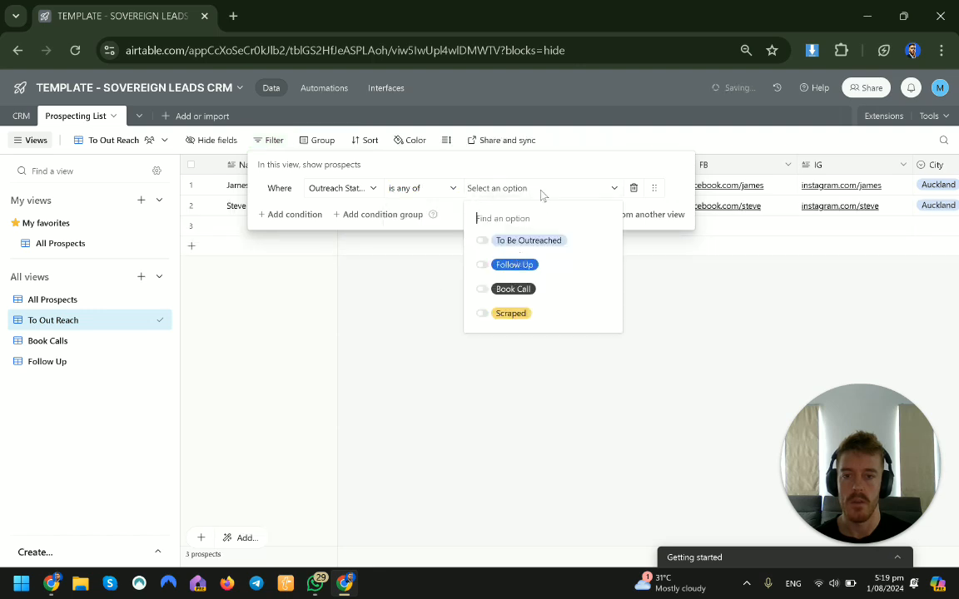
{"action": "left_click", "coordinate": [509, 313]}
{"action": "left_click", "coordinate": [521, 241]}
{"action": "left_click", "coordinate": [429, 381]}
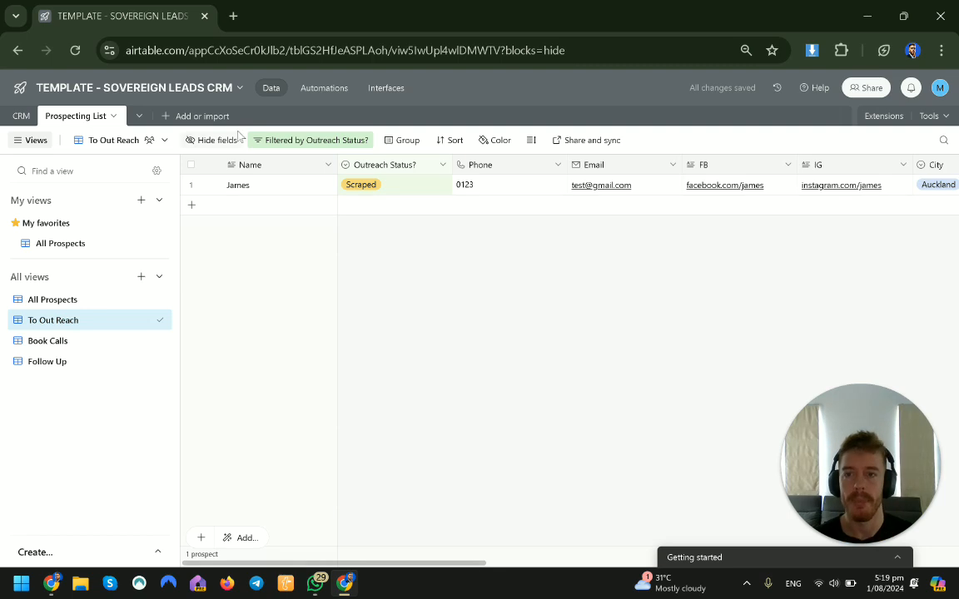
Step: Reorder the To Out Reach view's fields so Reason Added and Niche come right after Outreach Status
{"action": "left_click", "coordinate": [208, 142]}
{"action": "scroll", "coordinate": [327, 364], "scroll_direction": "down", "scroll_amount": 1}
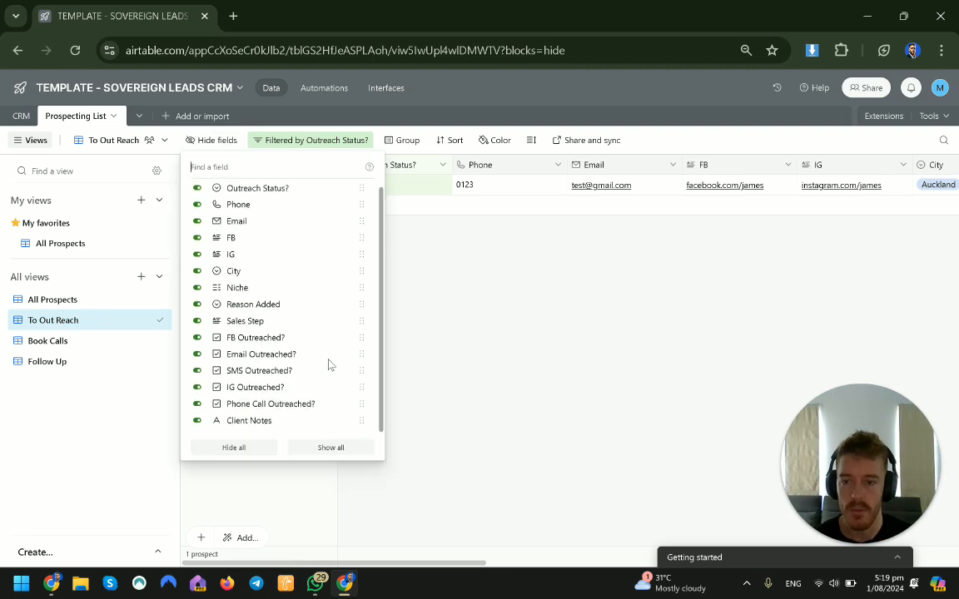
{"action": "left_click_drag", "start_coordinate": [359, 303], "coordinate": [359, 208]}
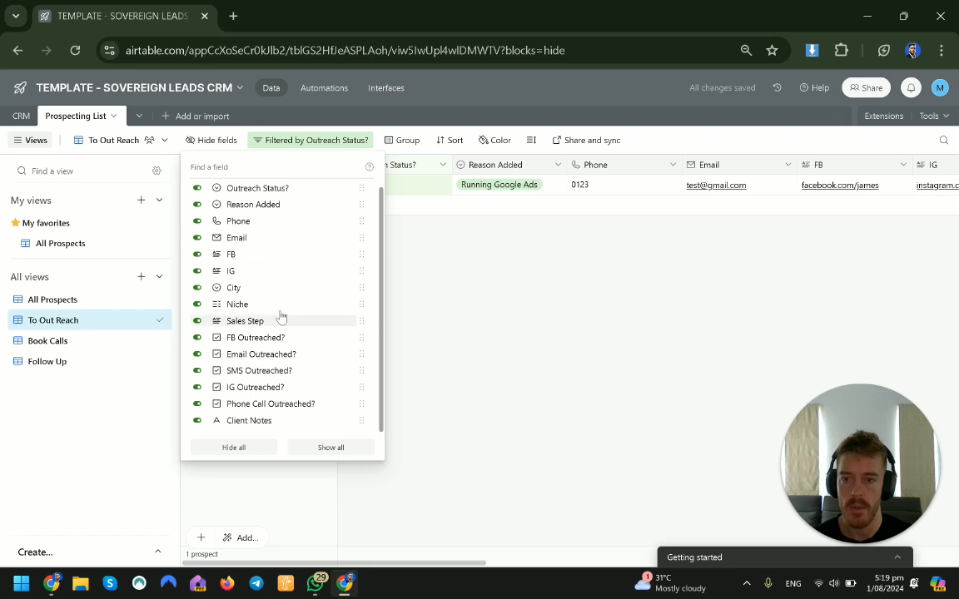
{"action": "left_click_drag", "start_coordinate": [358, 312], "coordinate": [358, 229]}
{"action": "left_click", "coordinate": [417, 275]}
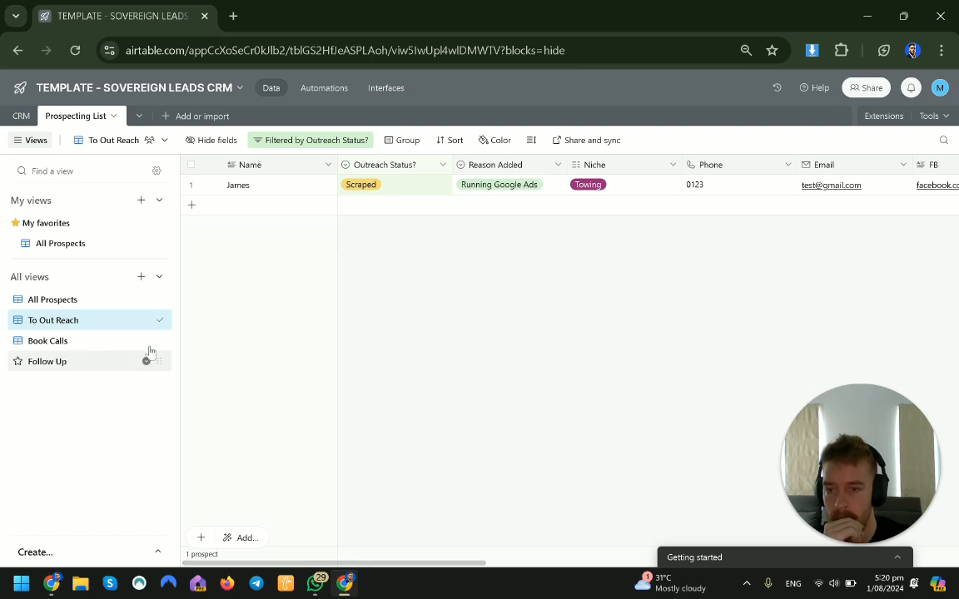
Step: In the Book Calls view, rename the Outreach Status option Book Call to Qualified
{"action": "left_click", "coordinate": [100, 344]}
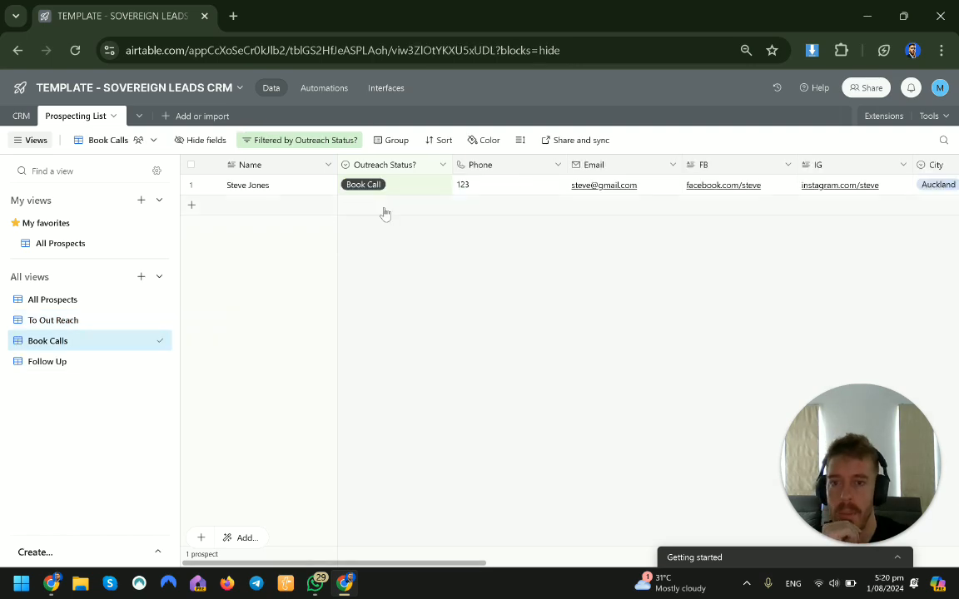
{"action": "left_click", "coordinate": [421, 187]}
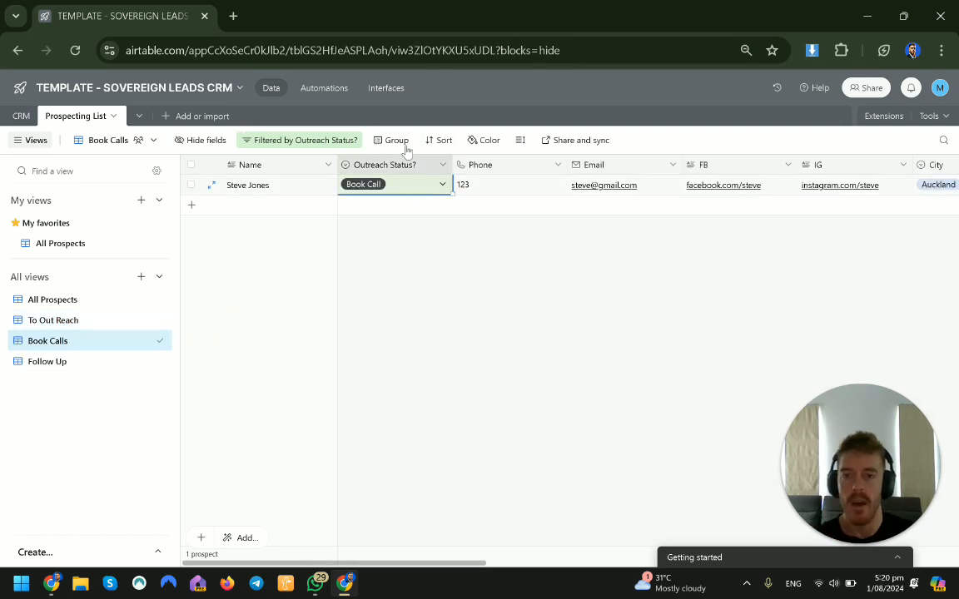
{"action": "left_click", "coordinate": [442, 165]}
{"action": "left_click", "coordinate": [454, 197]}
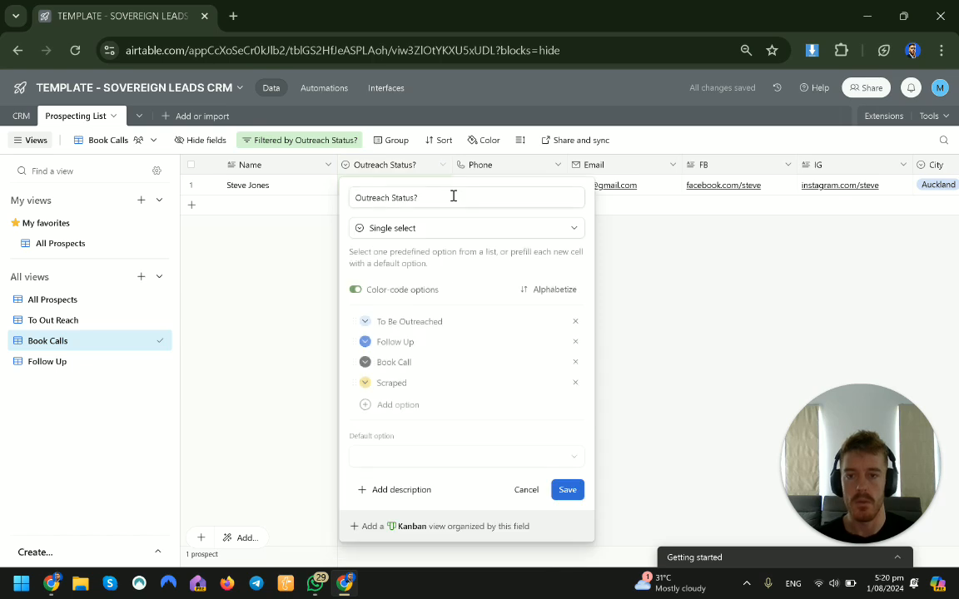
{"action": "left_click", "coordinate": [406, 363]}
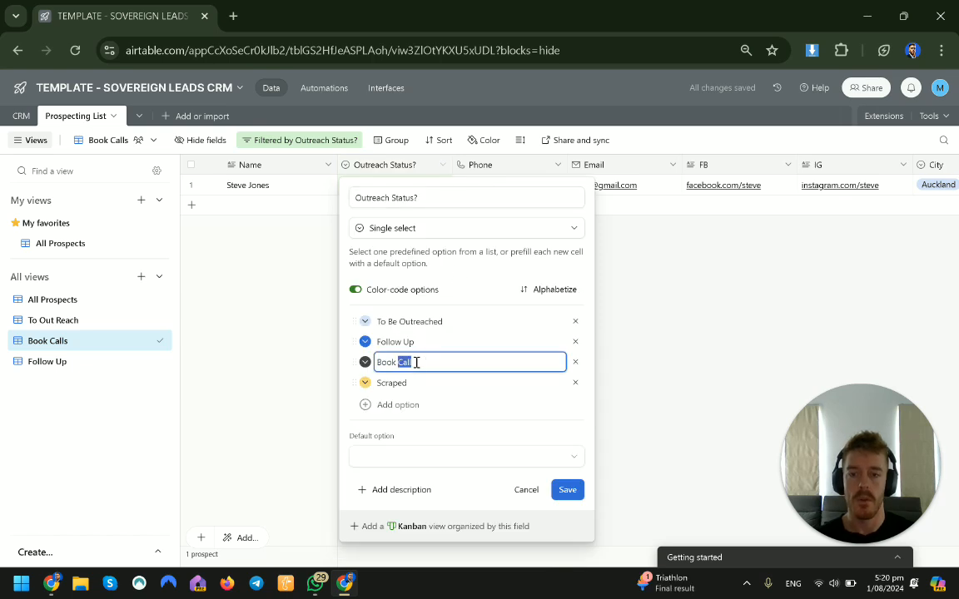
{"action": "type", "text": "Pro"}
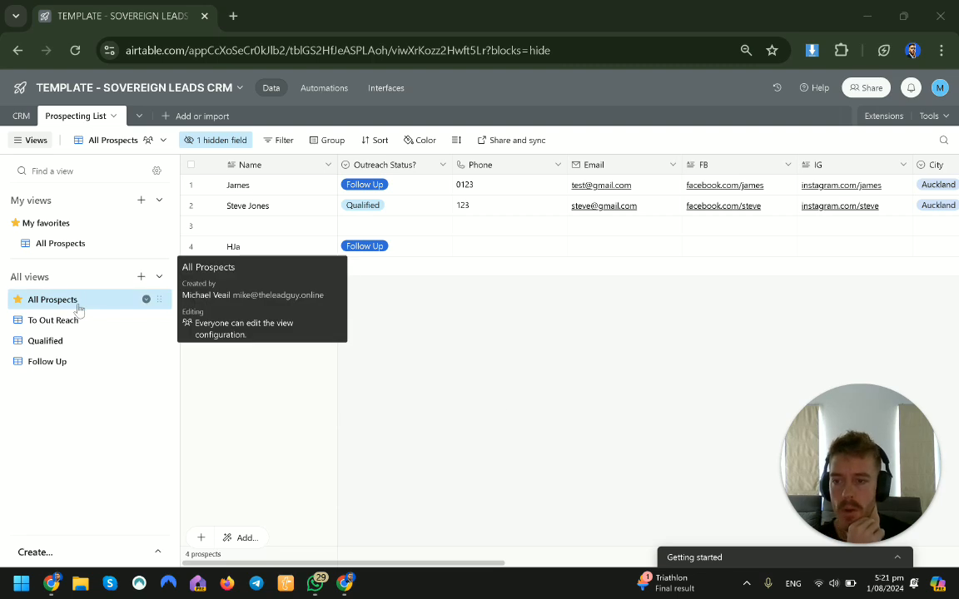
Step: Move the Qualified view below the Follow Up view in the views list
{"action": "left_click", "coordinate": [62, 344]}
{"action": "left_click_drag", "start_coordinate": [157, 340], "coordinate": [158, 366]}
{"action": "left_click", "coordinate": [73, 343]}
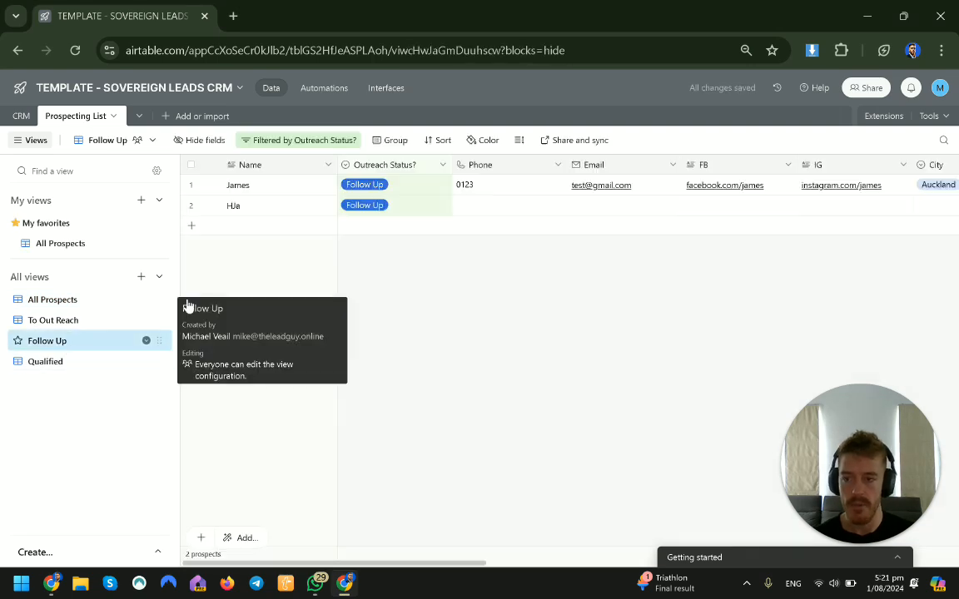
Step: Add a new prospect record with a first name in the To Out Reach view
{"action": "left_click", "coordinate": [75, 323]}
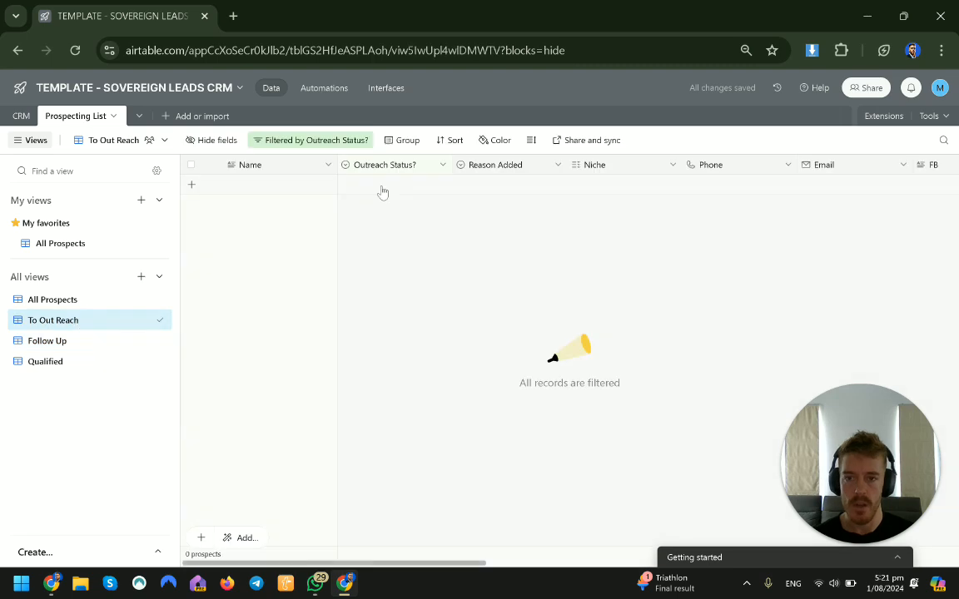
{"action": "left_click", "coordinate": [382, 190]}
{"action": "type", "text": "JAm"}
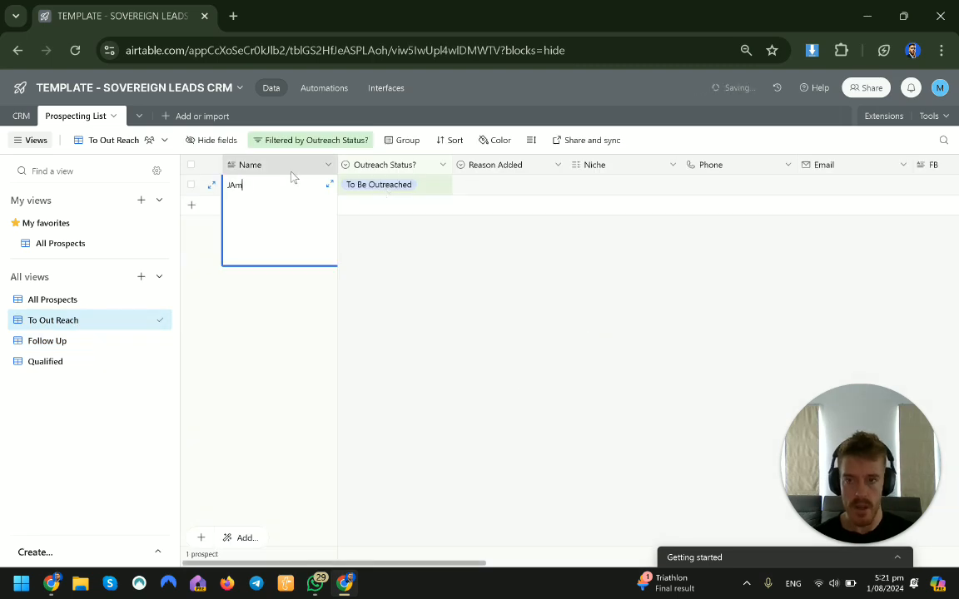
{"action": "left_click", "coordinate": [773, 212]}
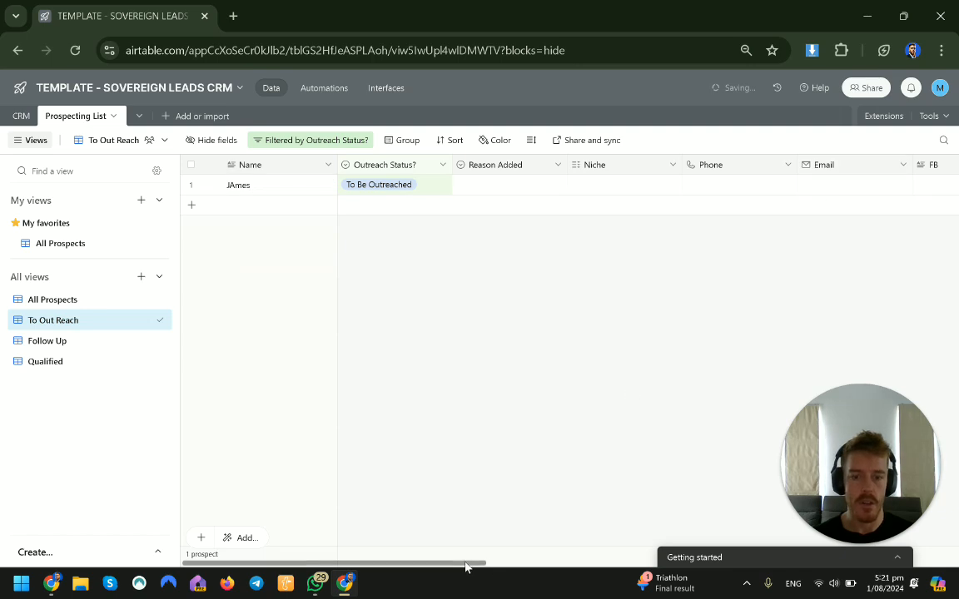
Step: Tick the FB, Email, SMS and IG Outreached checkboxes for the new prospect
{"action": "scroll", "coordinate": [691, 269], "scroll_direction": "right", "scroll_amount": 4}
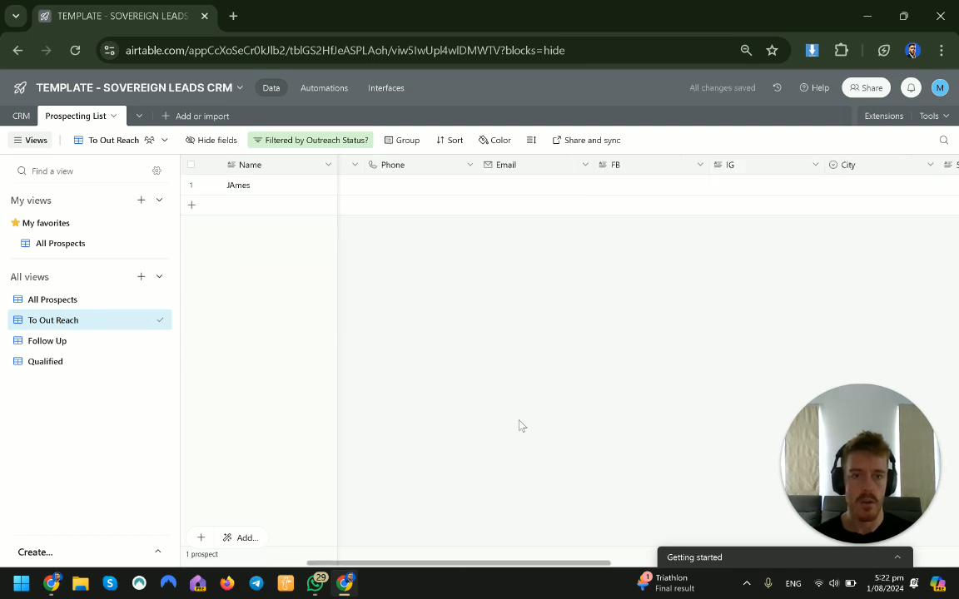
{"action": "left_click_drag", "start_coordinate": [583, 569], "coordinate": [786, 550]}
{"action": "left_click", "coordinate": [667, 185]}
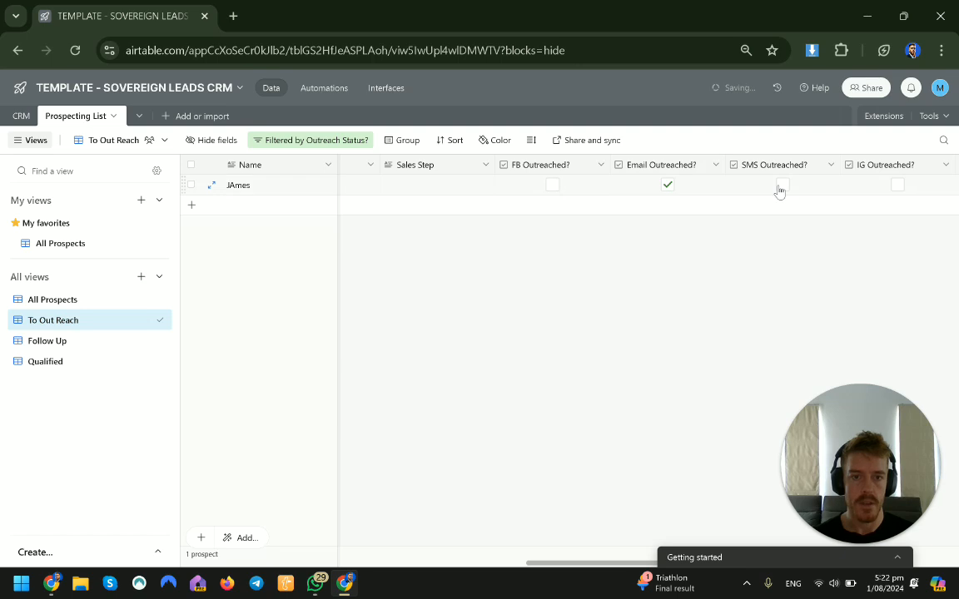
{"action": "left_click", "coordinate": [897, 187]}
{"action": "left_click", "coordinate": [553, 184]}
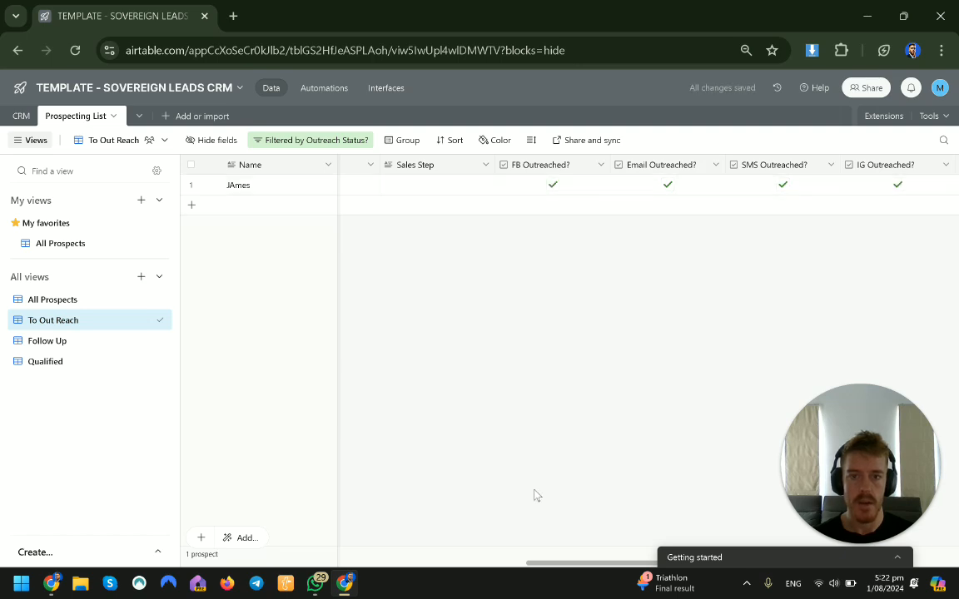
{"action": "left_click_drag", "start_coordinate": [576, 566], "coordinate": [146, 488]}
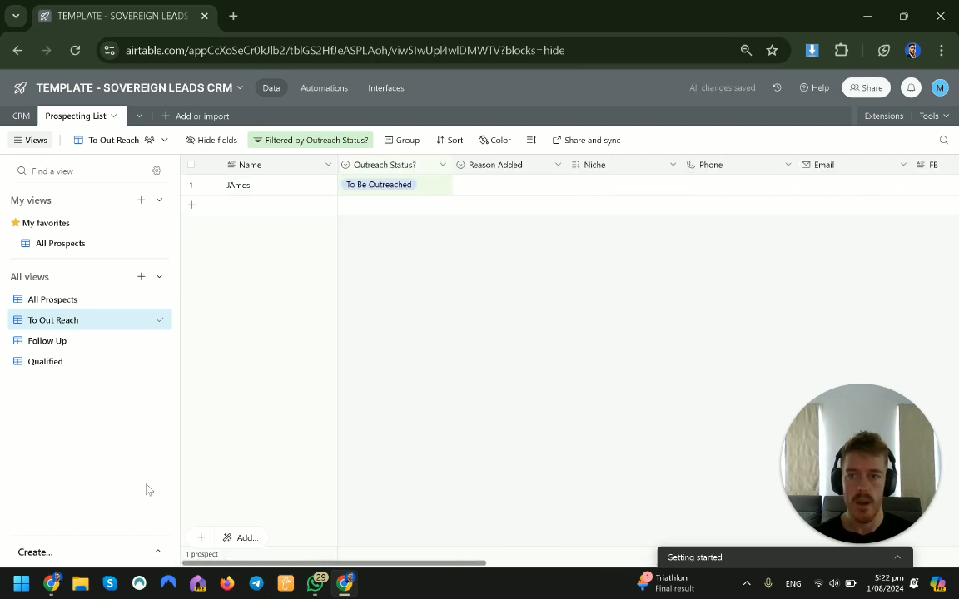
Step: Set the new prospect's Outreach Status to Follow Up
{"action": "left_click", "coordinate": [430, 187]}
{"action": "left_click", "coordinate": [430, 187]}
{"action": "left_click", "coordinate": [398, 276]}
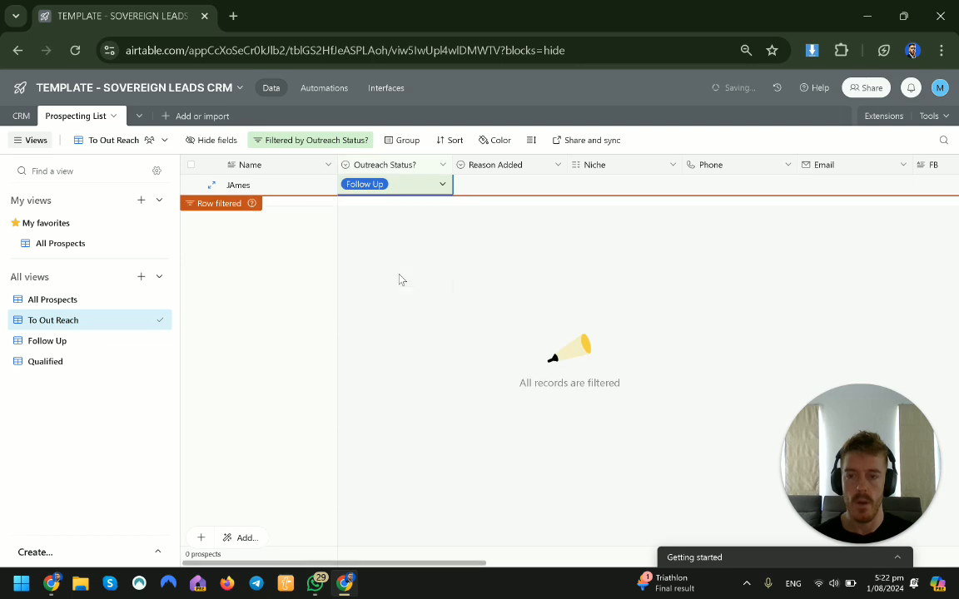
Step: Review the prospects listed in the Follow Up and Qualified views
{"action": "left_click", "coordinate": [89, 342]}
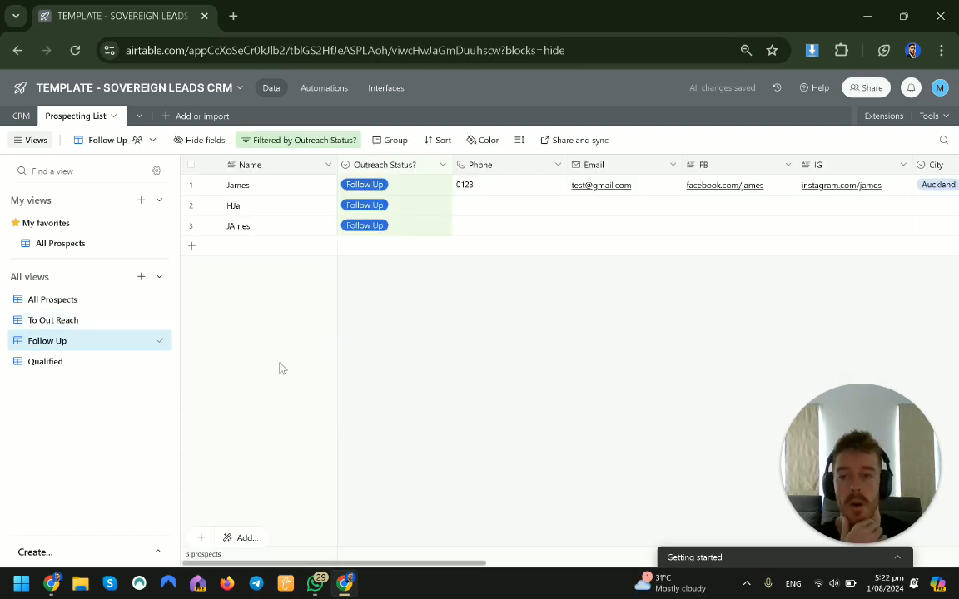
{"action": "left_click_drag", "start_coordinate": [452, 569], "coordinate": [779, 542]}
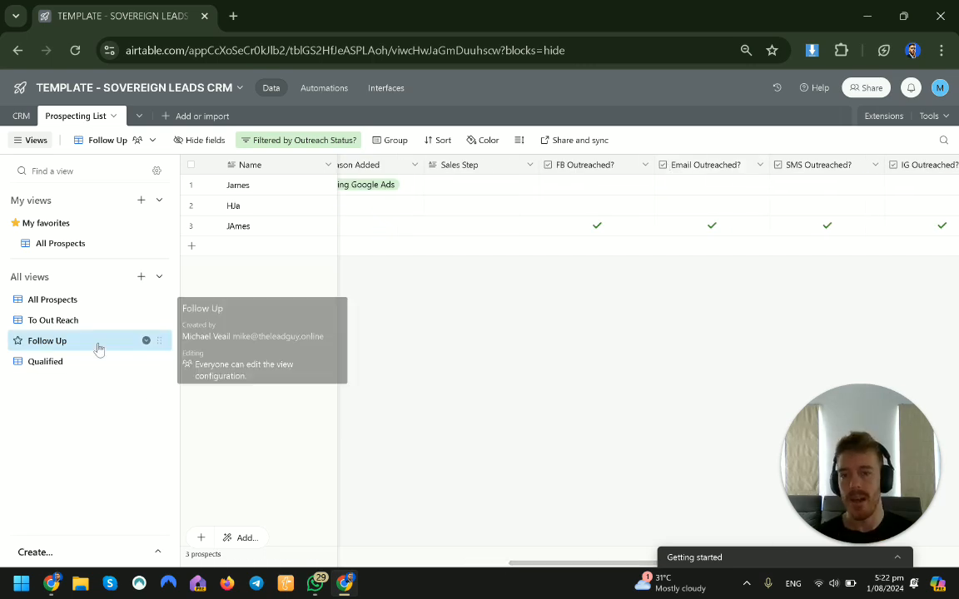
{"action": "mouse_move", "coordinate": [102, 344]}
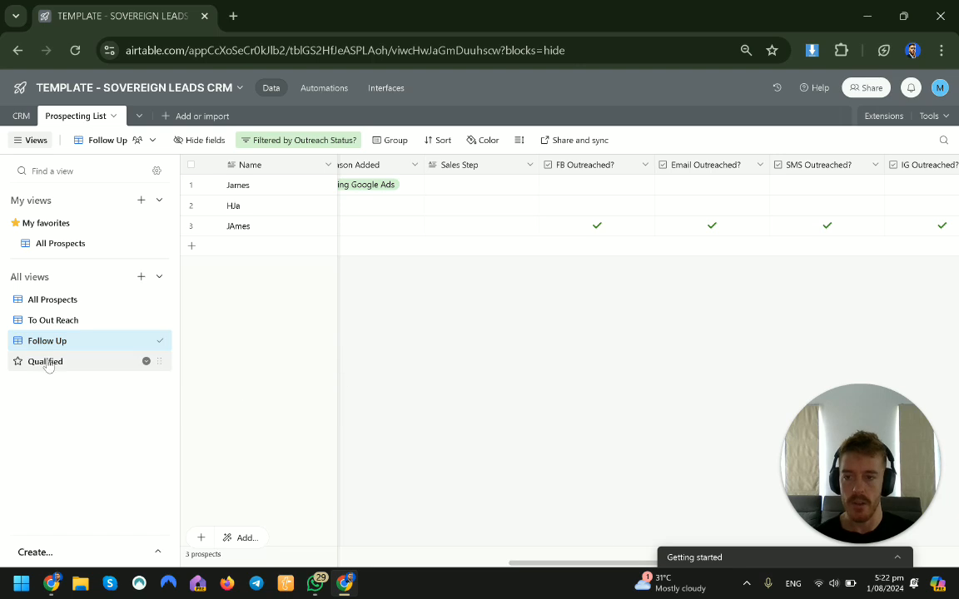
{"action": "mouse_move", "coordinate": [49, 365]}
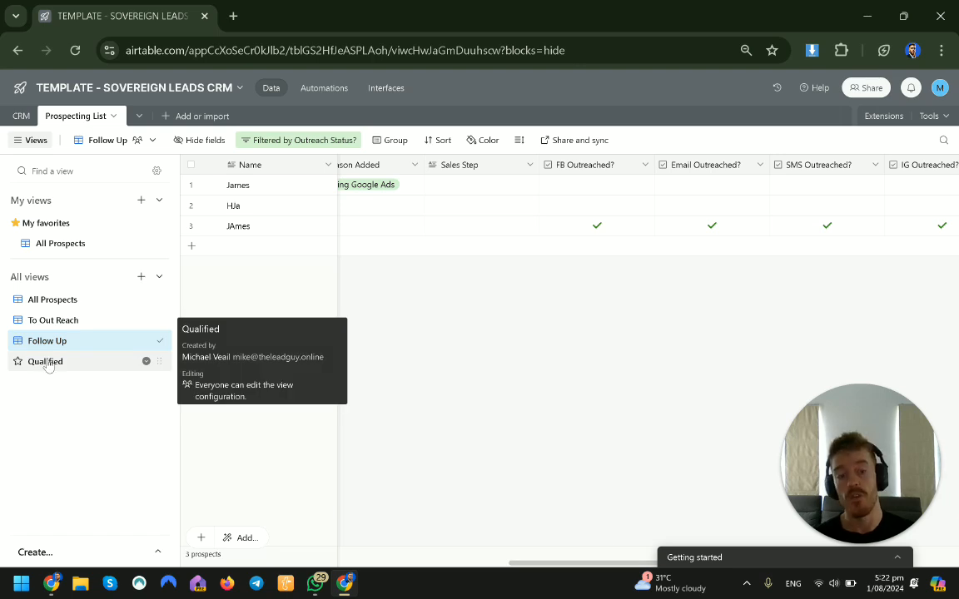
{"action": "left_click", "coordinate": [57, 365]}
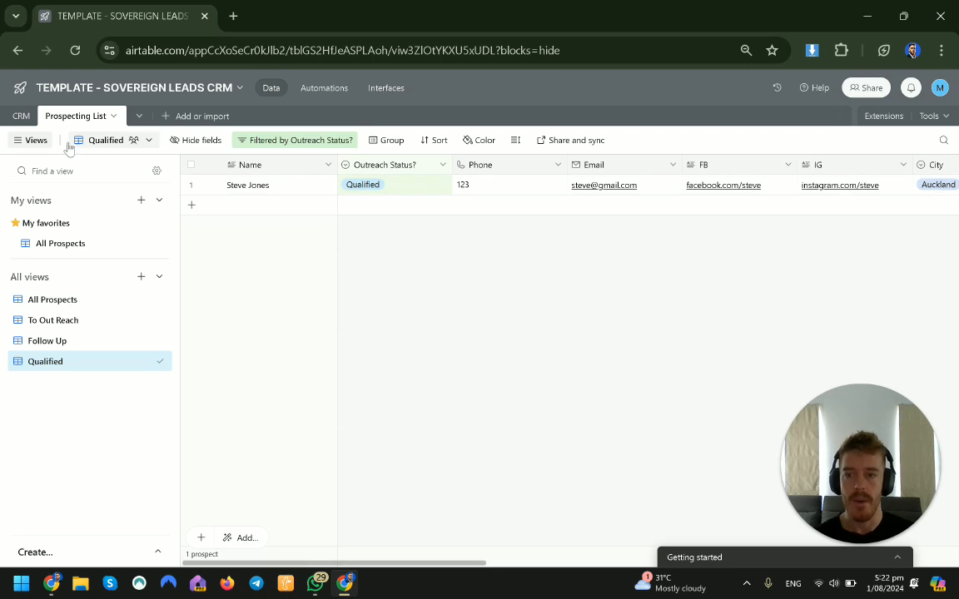
Step: Switch to the CRM table and rename the Leads view to Leads - Qualified
{"action": "left_click", "coordinate": [15, 116]}
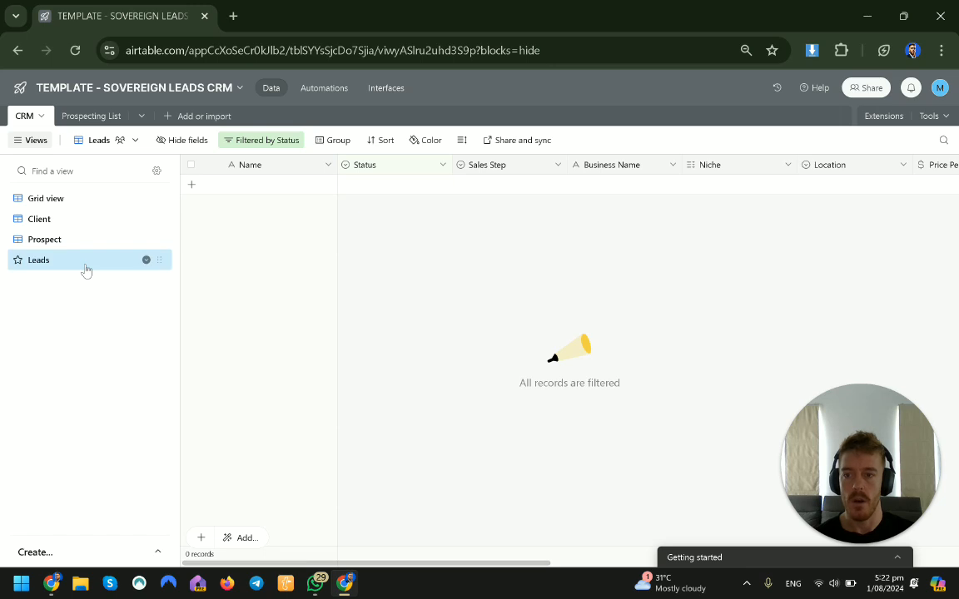
{"action": "double_click", "coordinate": [86, 264]}
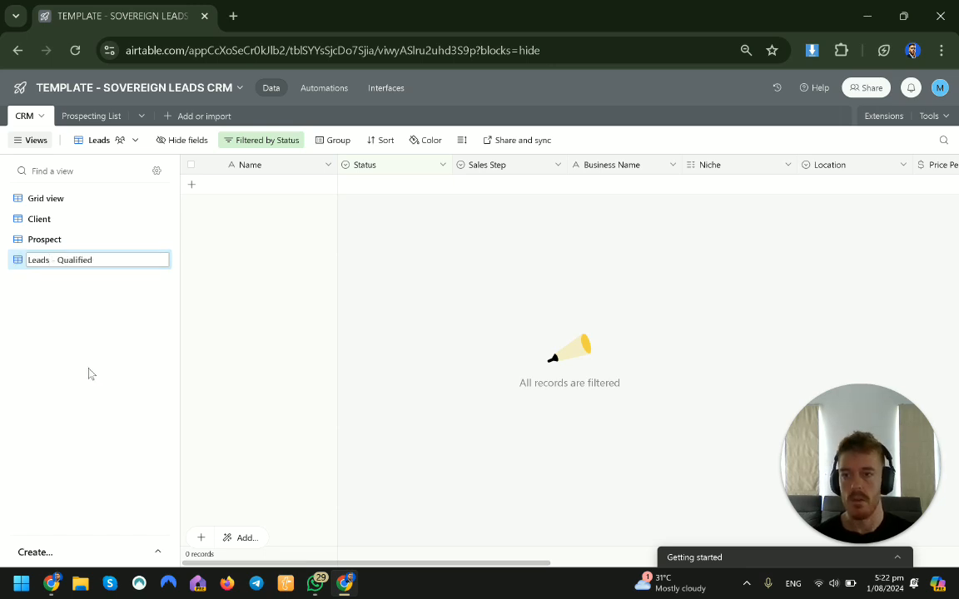
{"action": "type", "text": "- Qualified"}
{"action": "key", "text": "Return"}
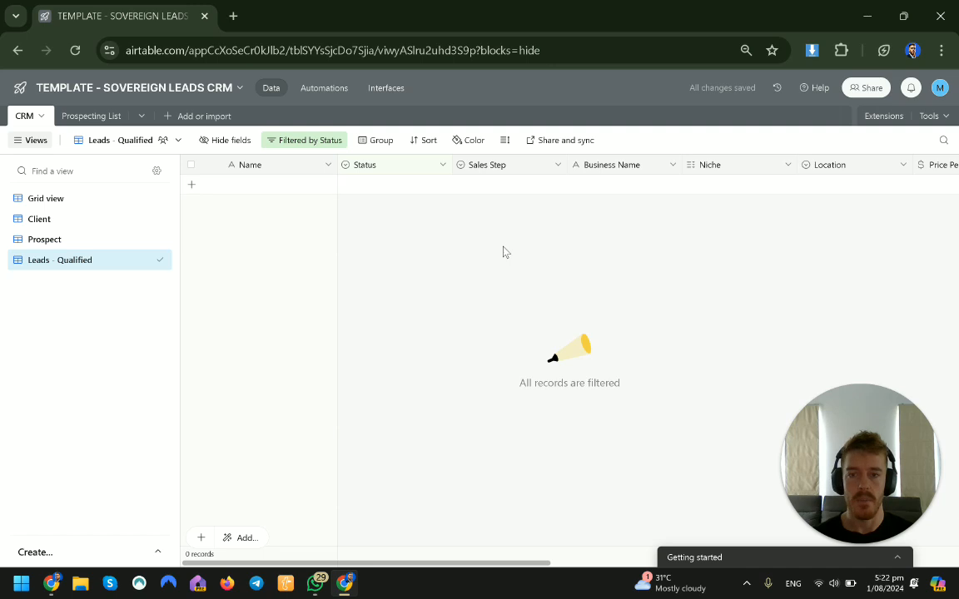
{"action": "left_click", "coordinate": [64, 241]}
{"action": "left_click", "coordinate": [78, 260]}
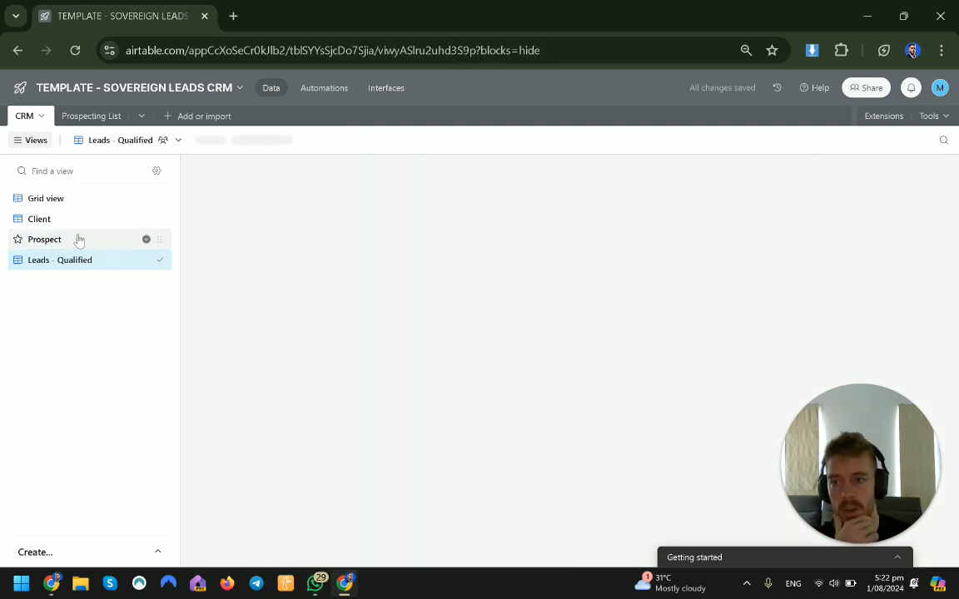